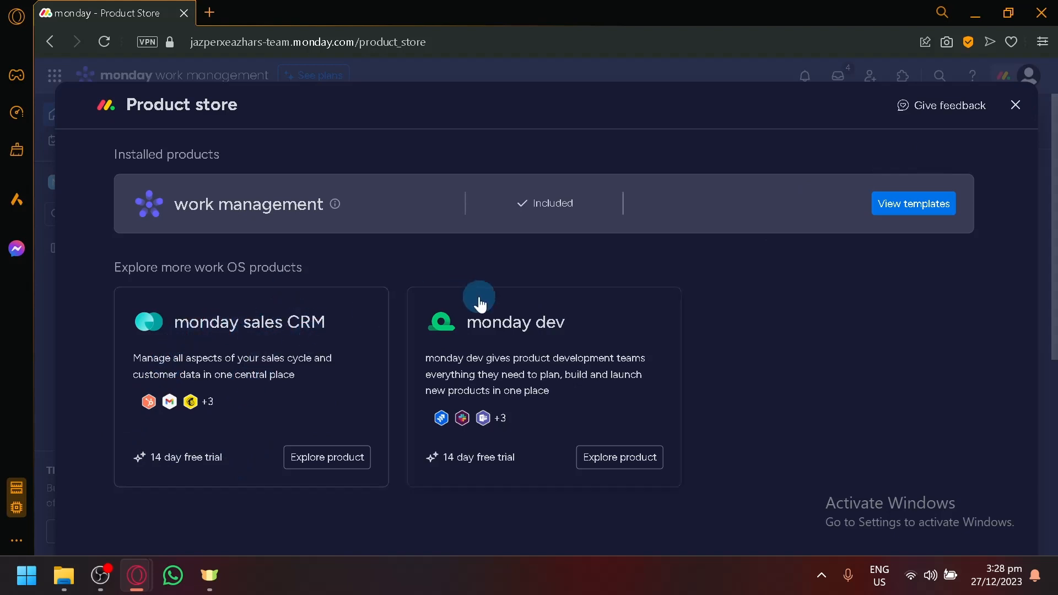
- Leave the product store and start a new board in the Main workspace named "Mobile application development"
{"action": "left_click", "coordinate": [1017, 105]}
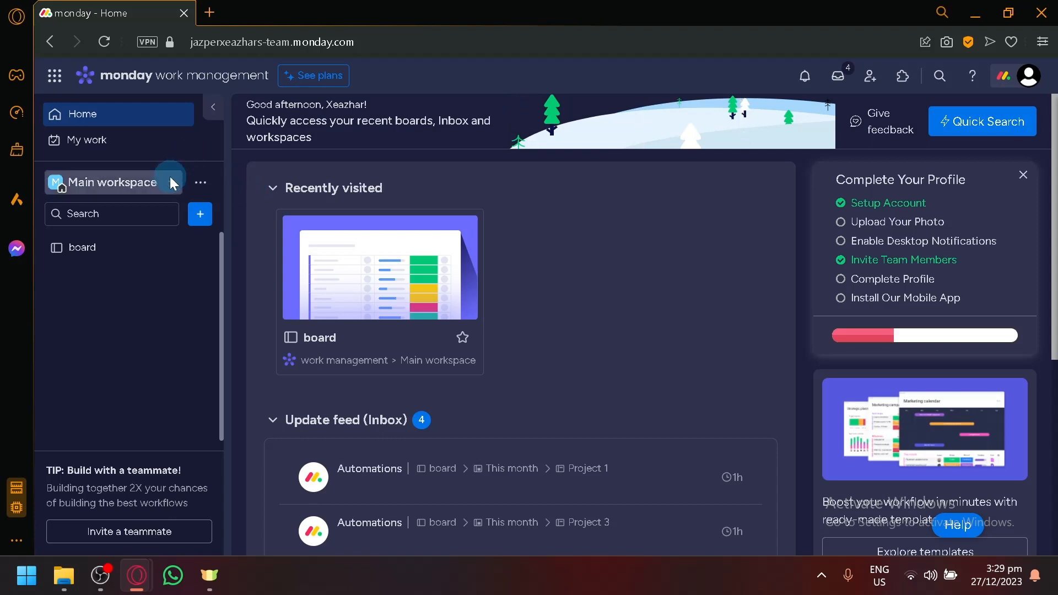
{"action": "left_click", "coordinate": [199, 215]}
{"action": "left_click", "coordinate": [265, 227]}
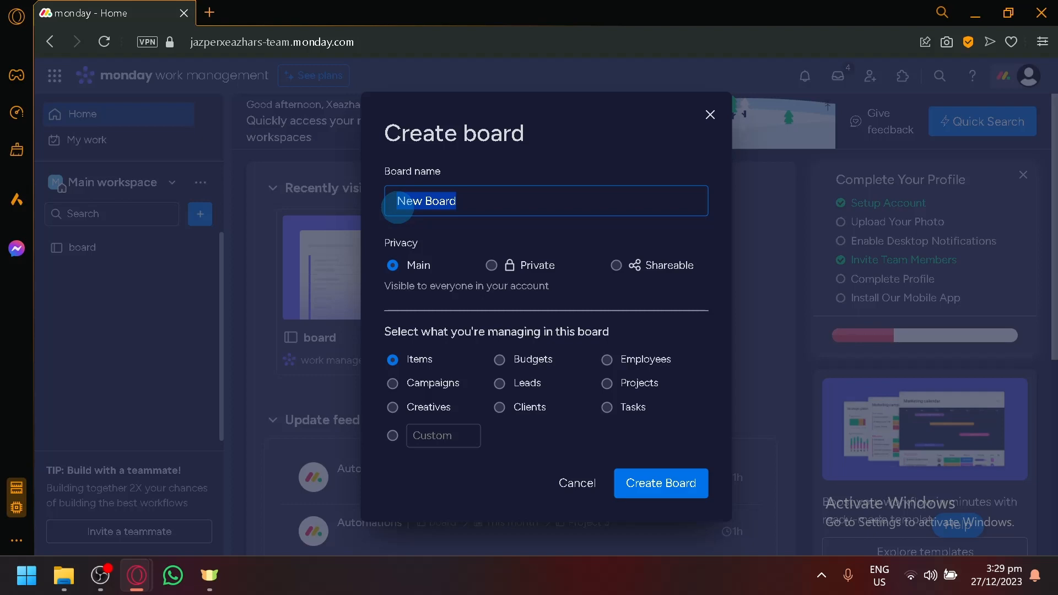
{"action": "type", "text": "Mobile app"}
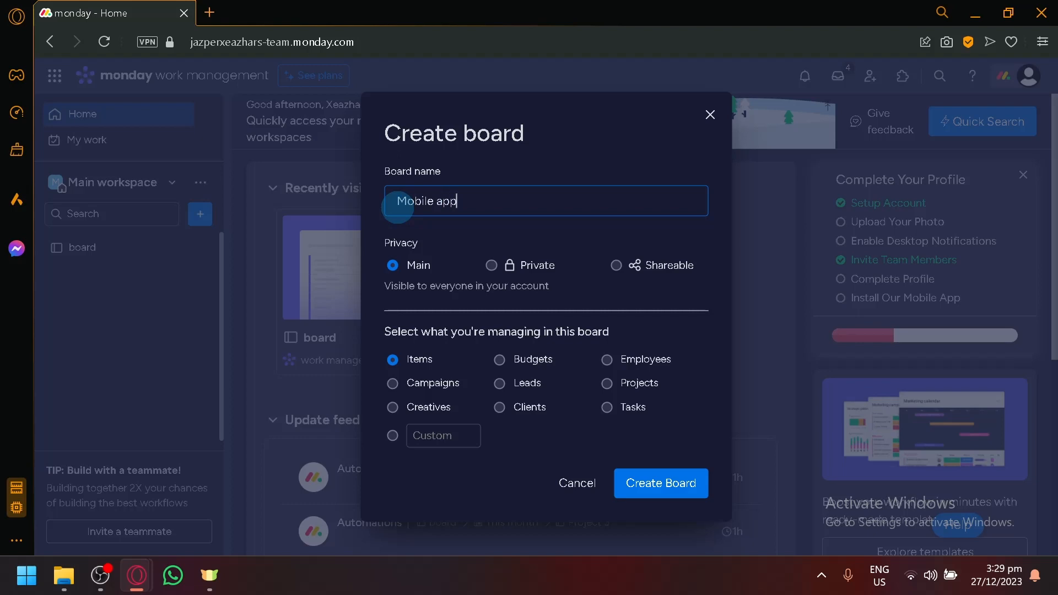
{"action": "type", "text": "lication development"}
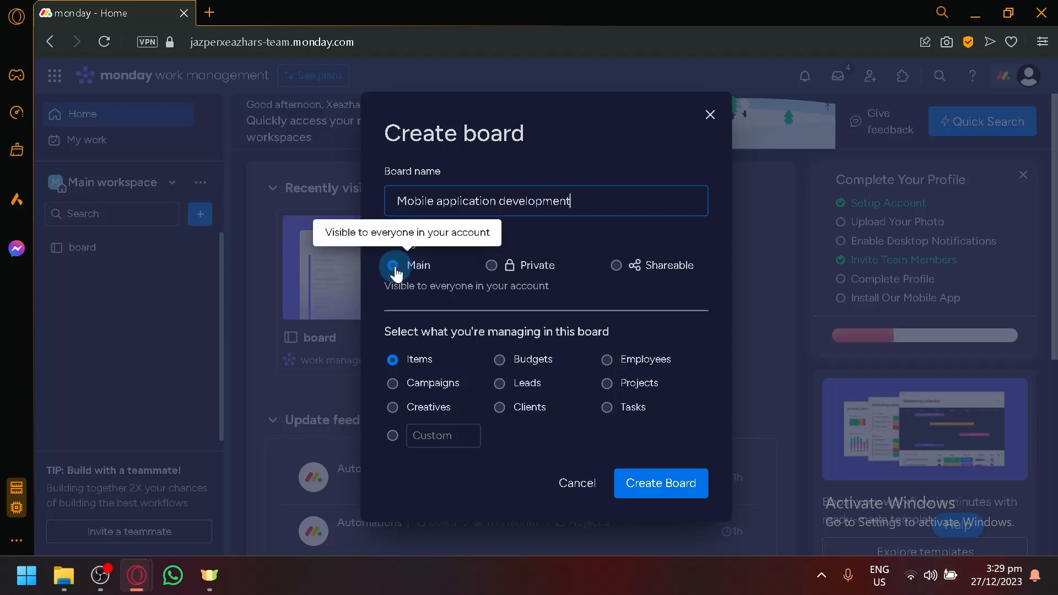
- Make the board private, set it to manage Projects, create it and dismiss the welcome message
{"action": "left_click", "coordinate": [491, 266]}
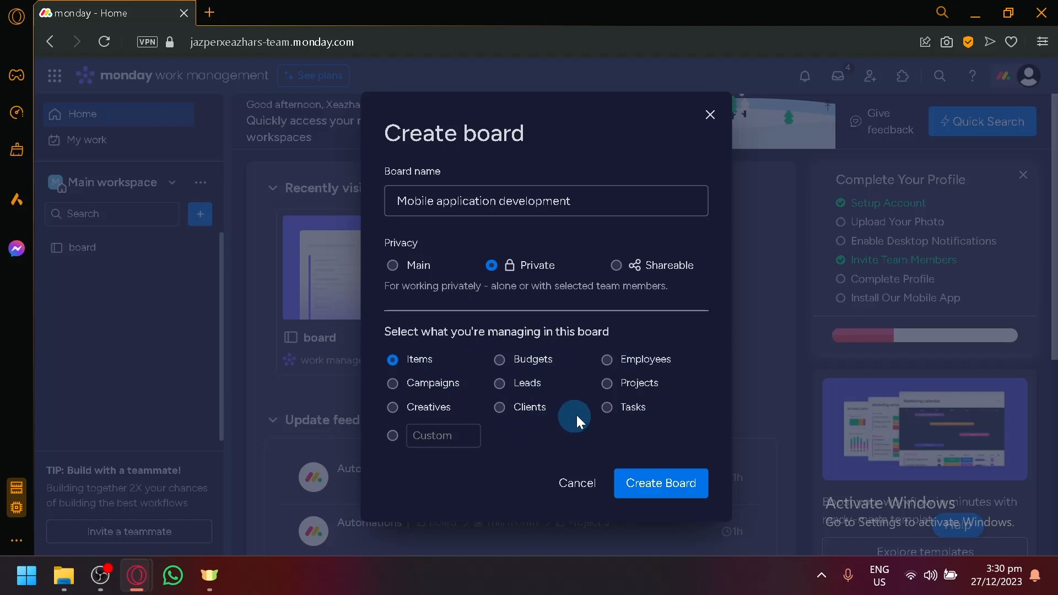
{"action": "left_click", "coordinate": [608, 385]}
{"action": "left_click", "coordinate": [599, 413]}
{"action": "left_click", "coordinate": [615, 389]}
{"action": "left_click", "coordinate": [667, 493]}
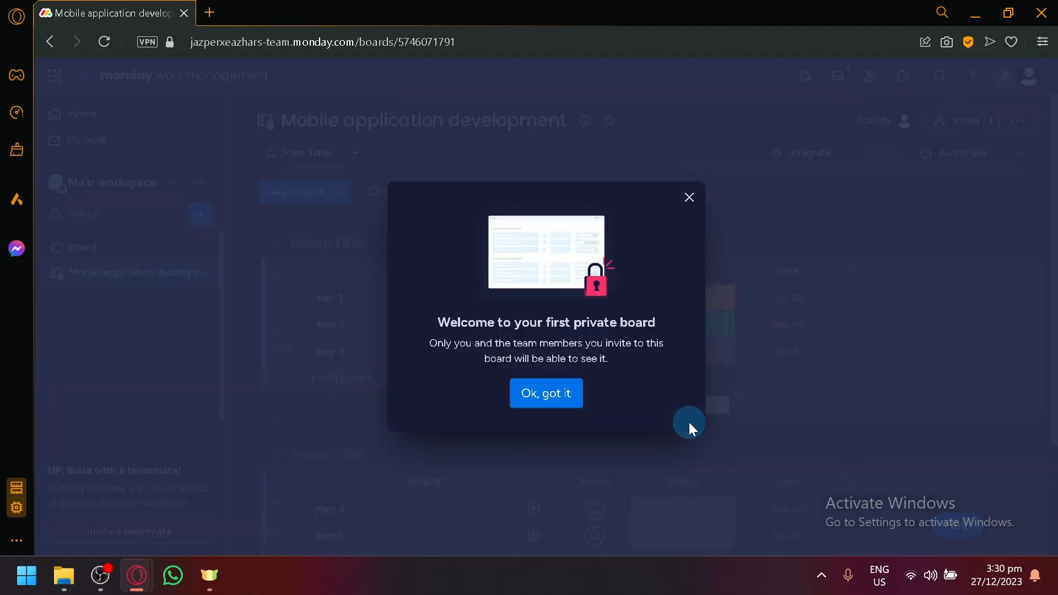
{"action": "left_click", "coordinate": [565, 396]}
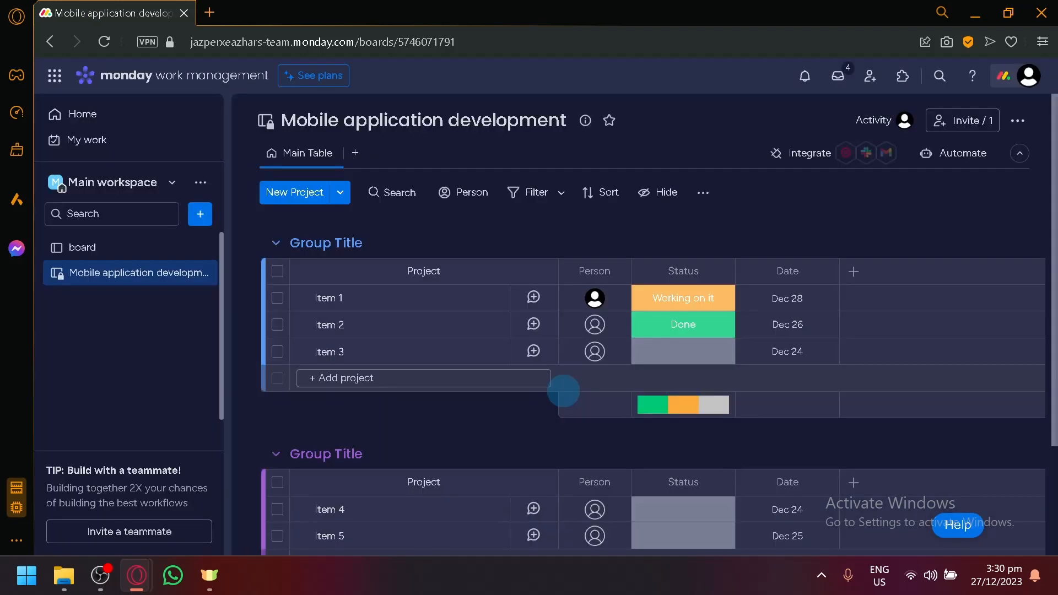
- Examine the new board's default groups and the view types that can be added to it
{"action": "scroll", "coordinate": [394, 284], "scroll_direction": "down", "scroll_amount": 4}
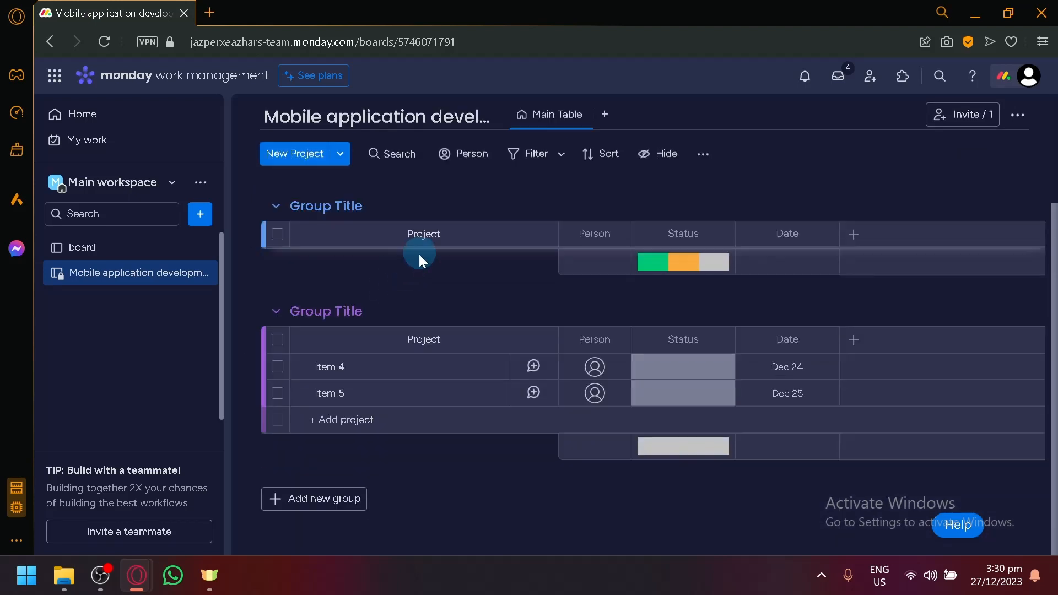
{"action": "scroll", "coordinate": [389, 374], "scroll_direction": "up", "scroll_amount": 4}
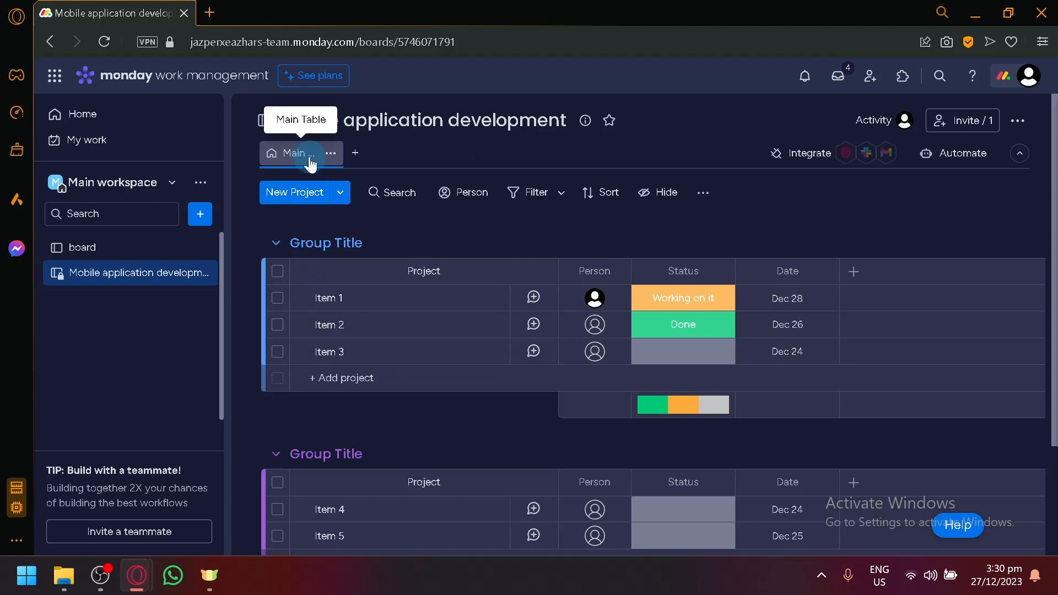
{"action": "left_click", "coordinate": [365, 157]}
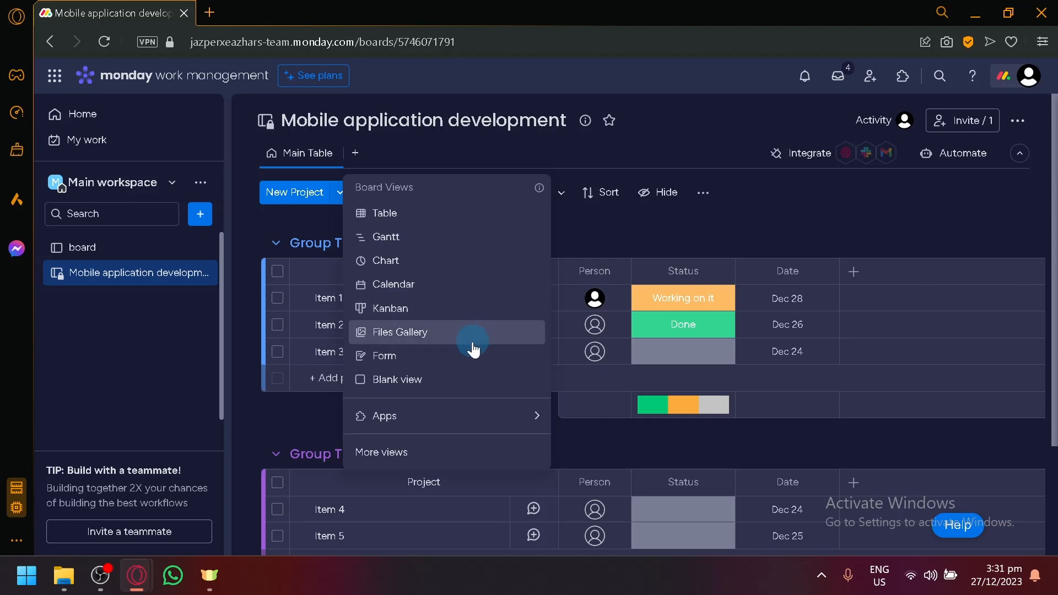
{"action": "scroll", "coordinate": [457, 385], "scroll_direction": "down", "scroll_amount": 2}
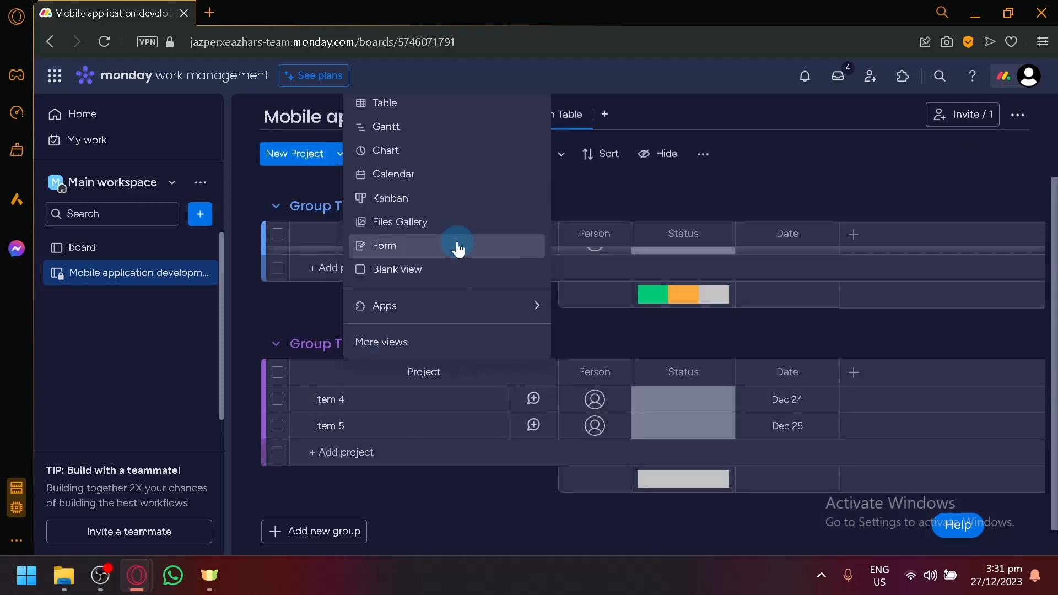
{"action": "scroll", "coordinate": [529, 317], "scroll_direction": "up", "scroll_amount": 2}
{"action": "left_click", "coordinate": [721, 223]}
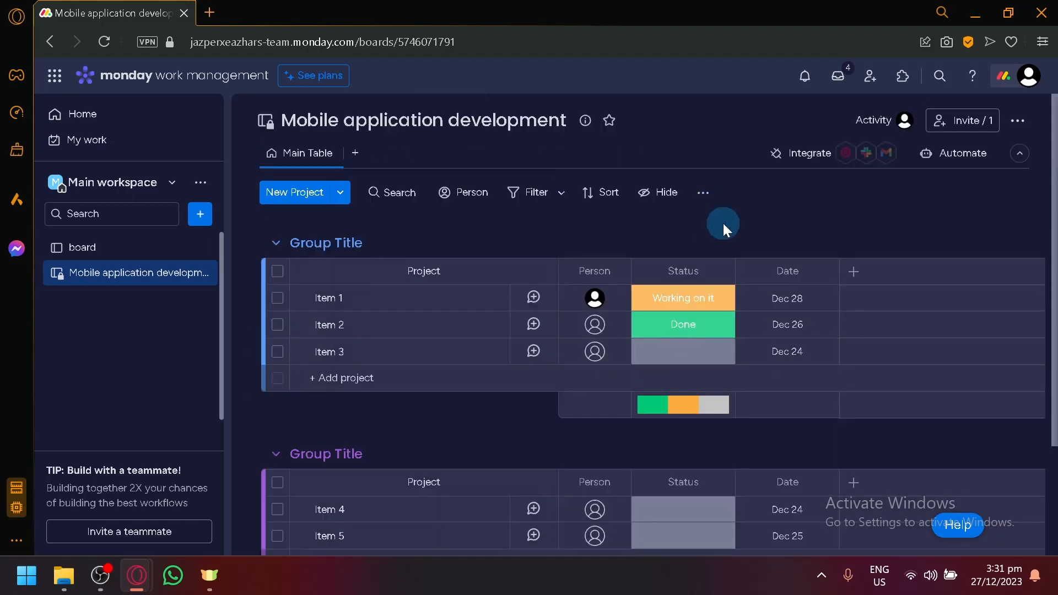
{"action": "scroll", "coordinate": [723, 223], "scroll_direction": "down", "scroll_amount": 2}
{"action": "scroll", "coordinate": [723, 223], "scroll_direction": "up", "scroll_amount": 2}
{"action": "scroll", "coordinate": [638, 226], "scroll_direction": "down", "scroll_amount": 2}
{"action": "scroll", "coordinate": [395, 290], "scroll_direction": "up", "scroll_amount": 2}
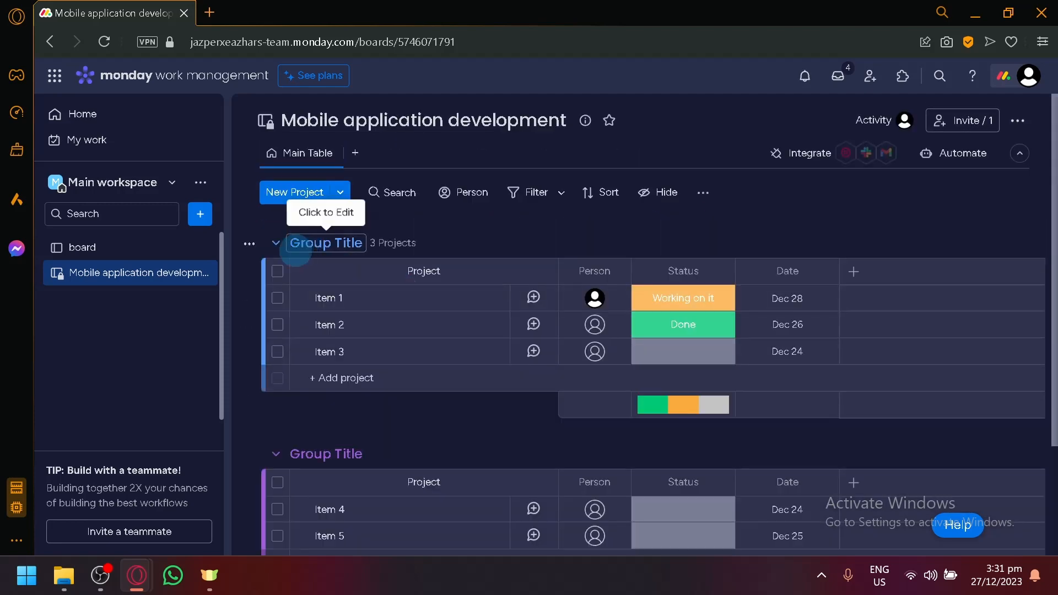
{"action": "scroll", "coordinate": [408, 530], "scroll_direction": "down", "scroll_amount": 3}
{"action": "scroll", "coordinate": [332, 340], "scroll_direction": "up", "scroll_amount": 3}
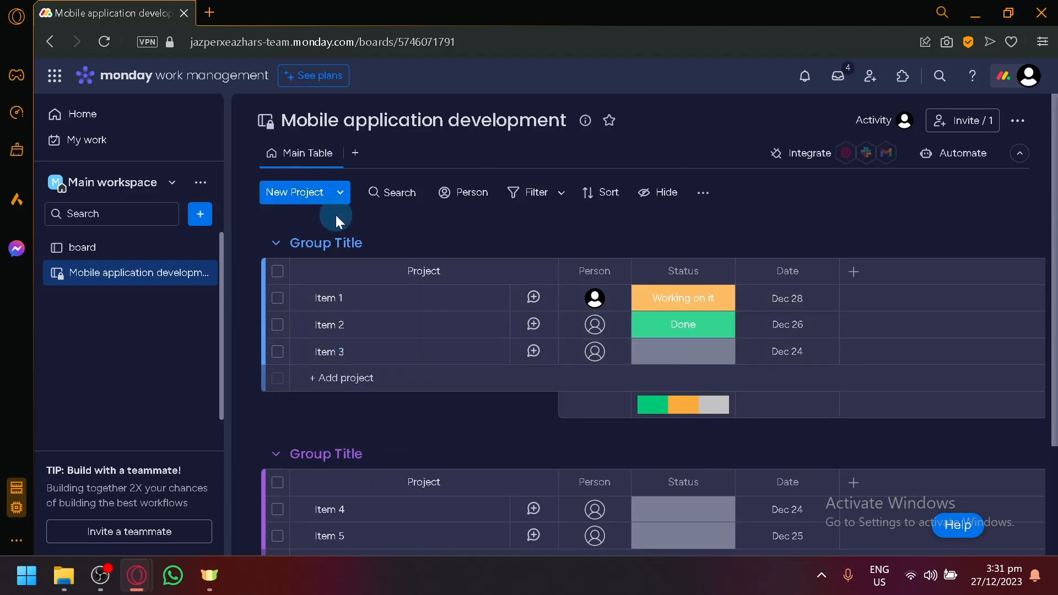
- Rename the board's first group to "API integration"
{"action": "left_click", "coordinate": [350, 251]}
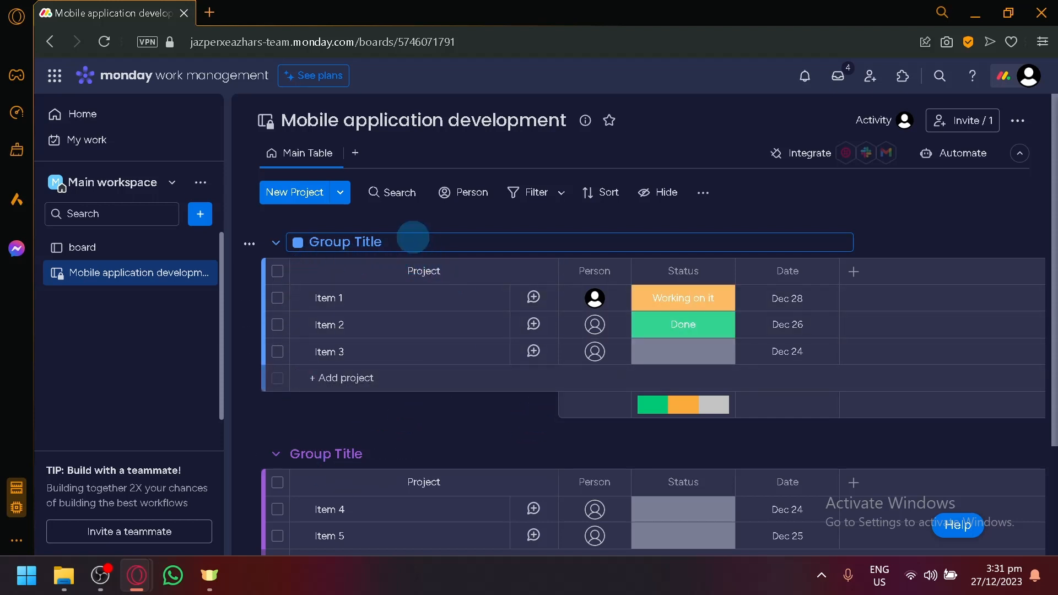
{"action": "left_click_drag", "start_coordinate": [414, 237], "coordinate": [246, 252]}
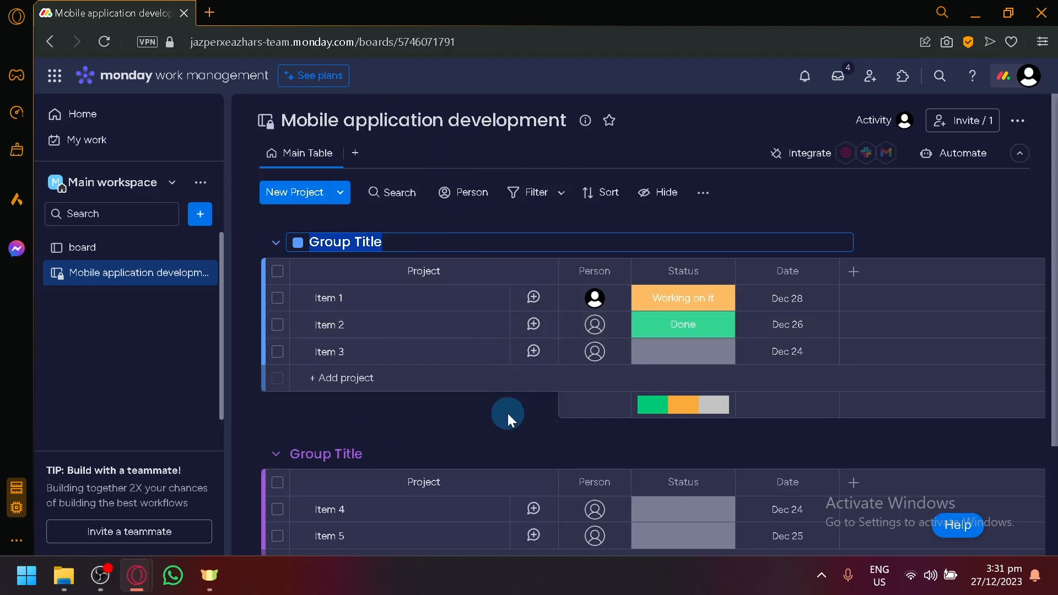
{"action": "key", "text": "BackSpace"}
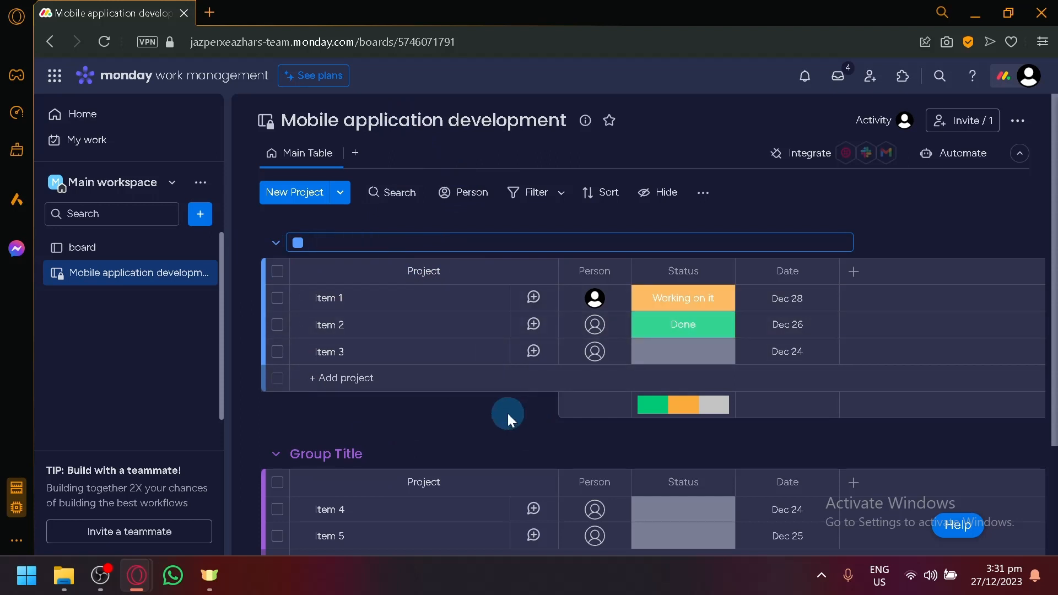
{"action": "type", "text": "API integration"}
{"action": "left_click", "coordinate": [508, 414]}
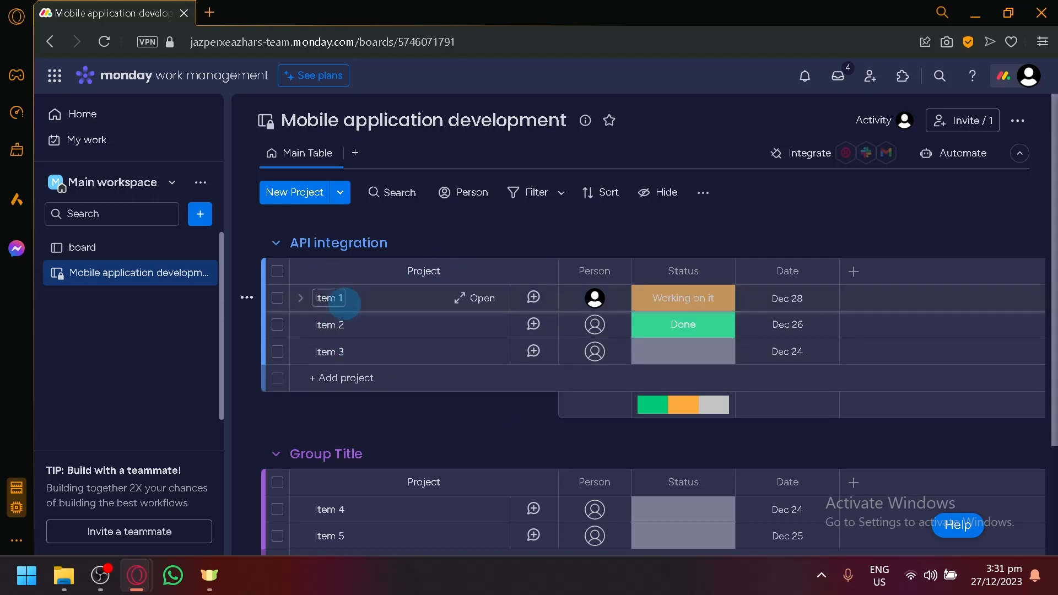
- In the API integration group, rename Item 1 to "Google maps API" and Item 2 to "ChatGPT API"
{"action": "left_click", "coordinate": [335, 298]}
{"action": "left_click_drag", "start_coordinate": [355, 297], "coordinate": [312, 298]}
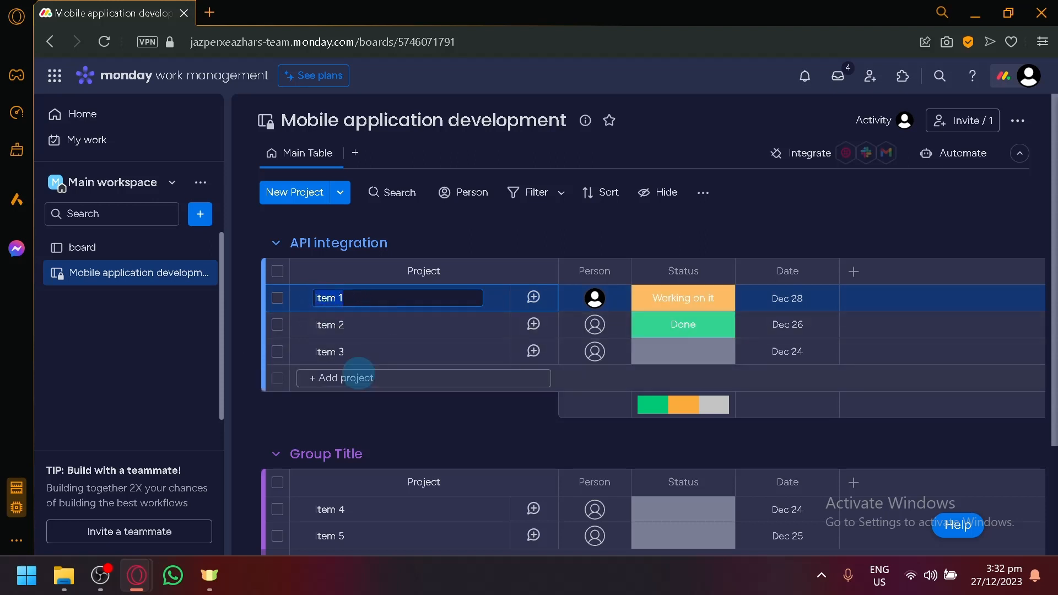
{"action": "type", "text": "Google maps A"}
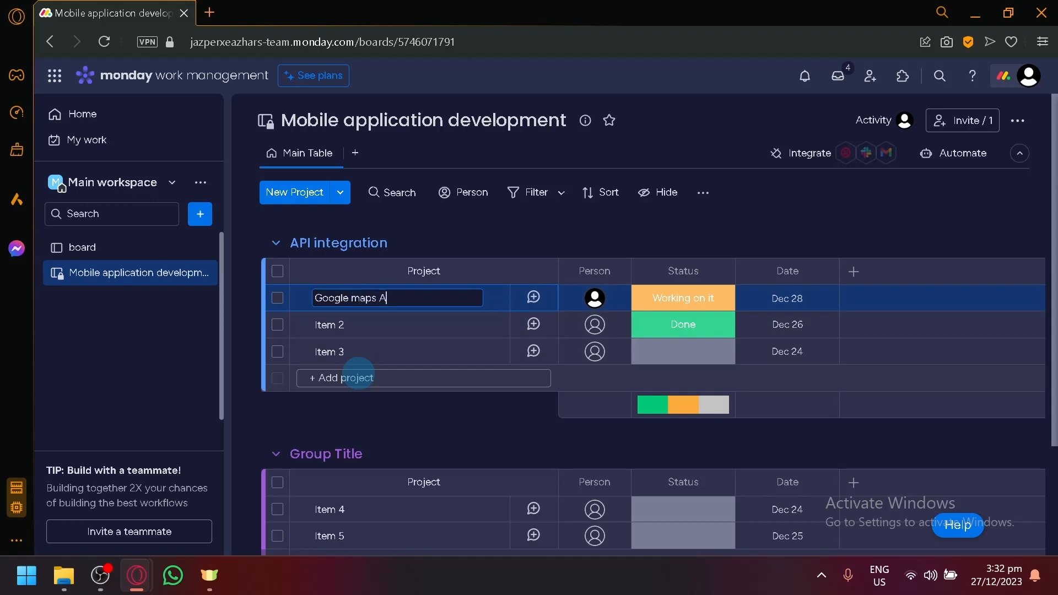
{"action": "type", "text": "PI"}
{"action": "left_click", "coordinate": [329, 325]}
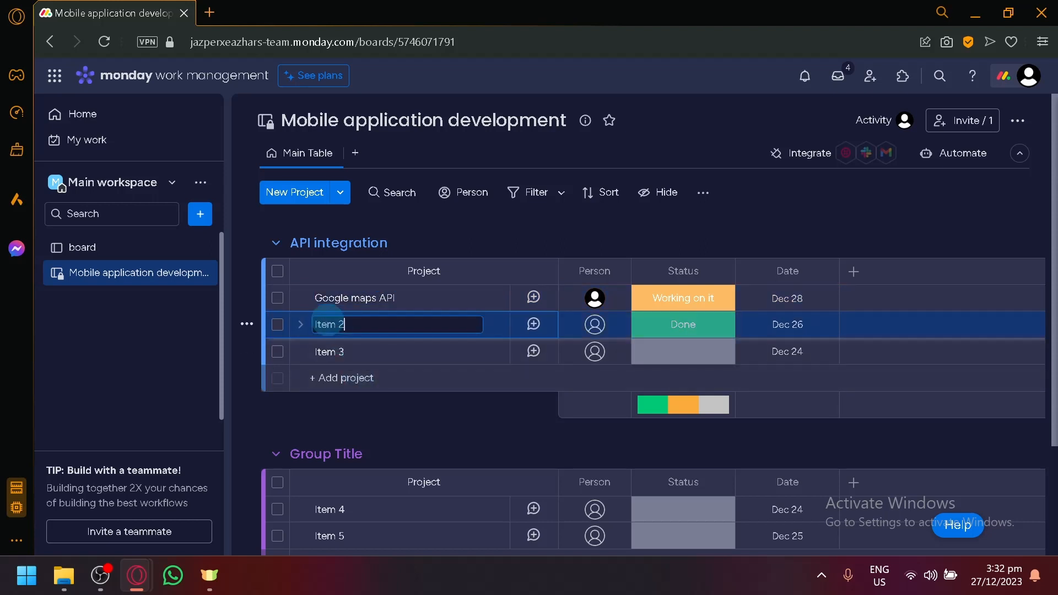
{"action": "type", "text": "ChatGP"}
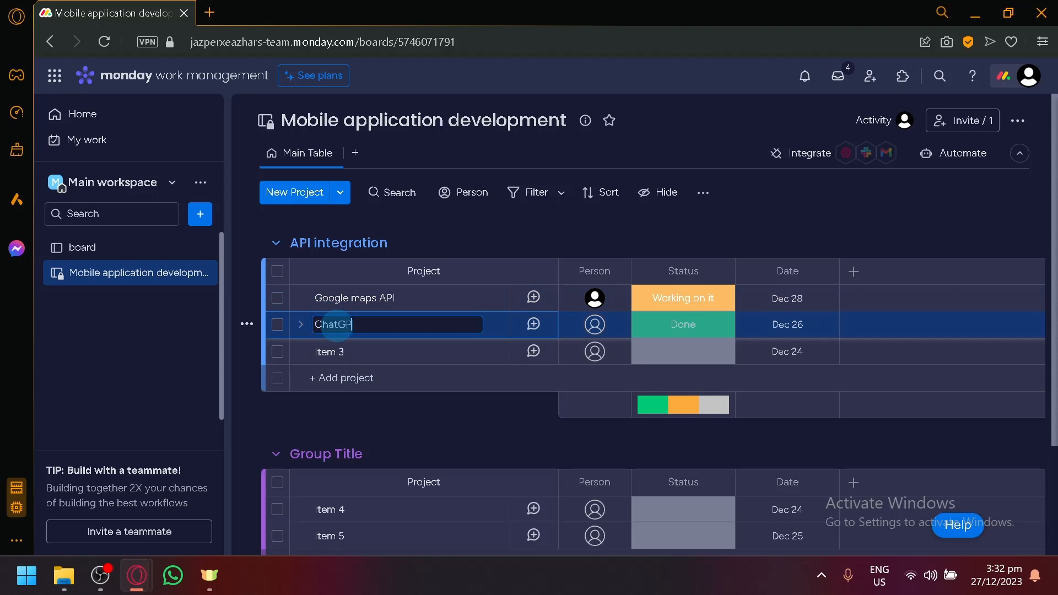
{"action": "type", "text": "T API"}
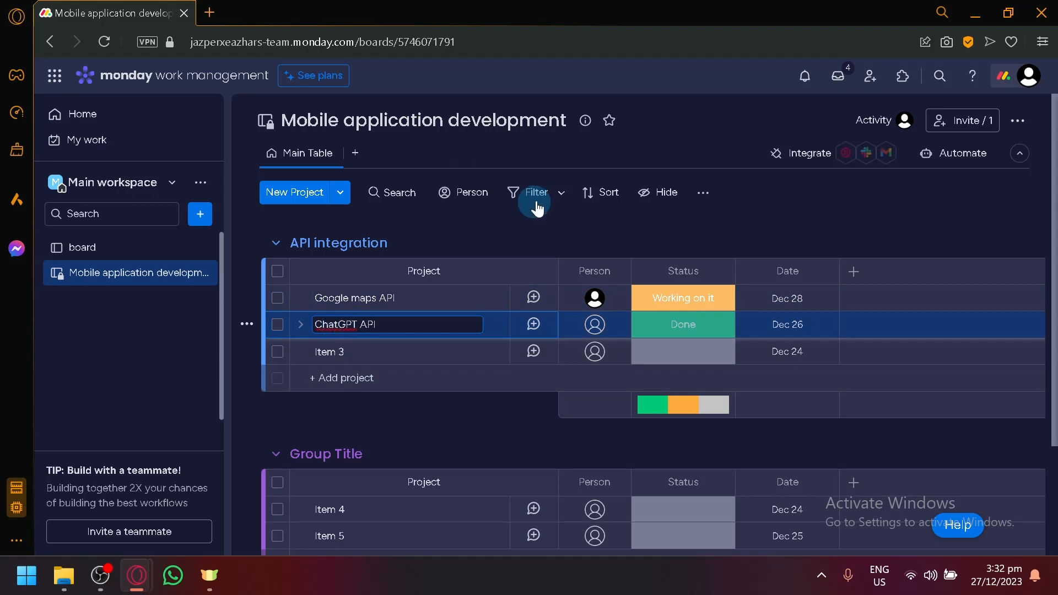
{"action": "left_click", "coordinate": [511, 429]}
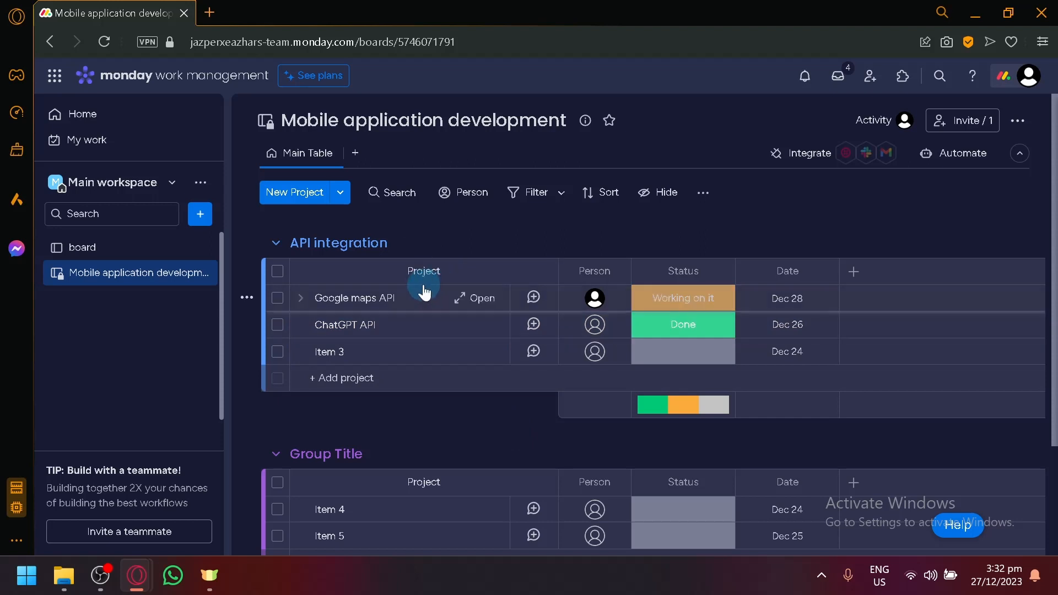
{"action": "left_click", "coordinate": [387, 304]}
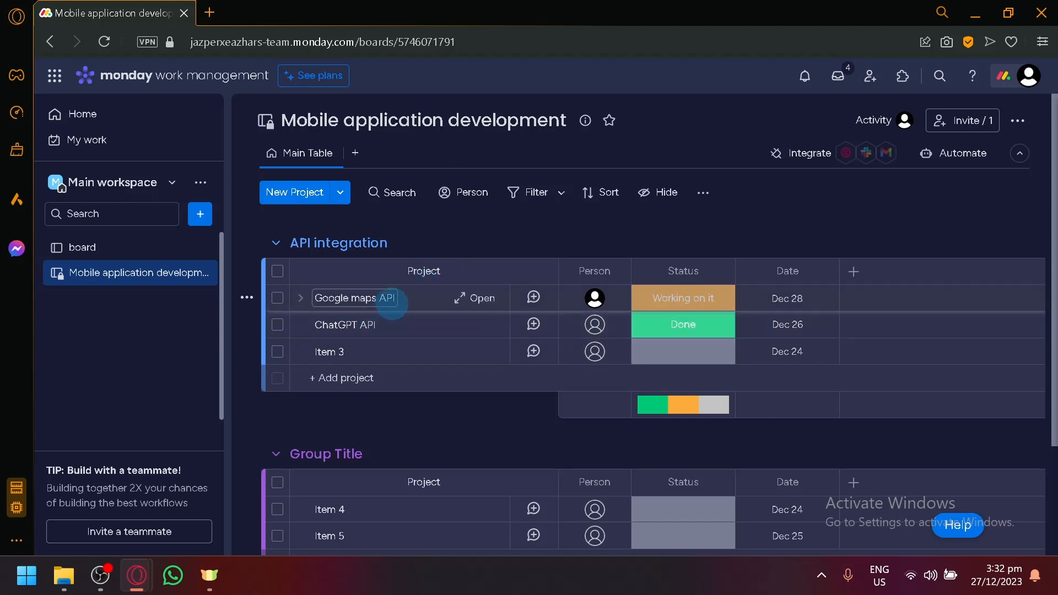
{"action": "left_click", "coordinate": [395, 362]}
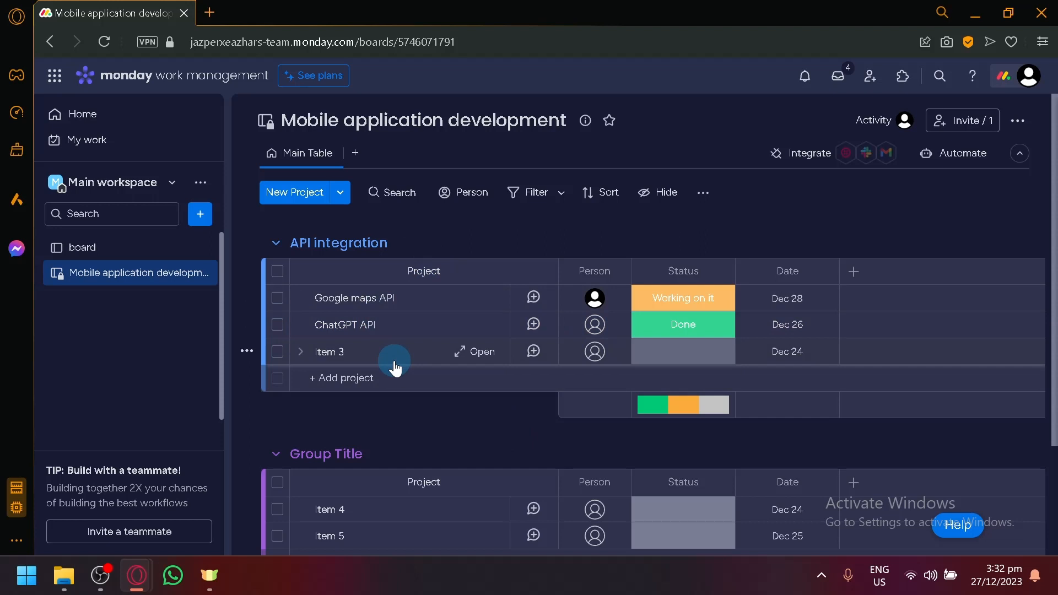
{"action": "left_click", "coordinate": [468, 104]}
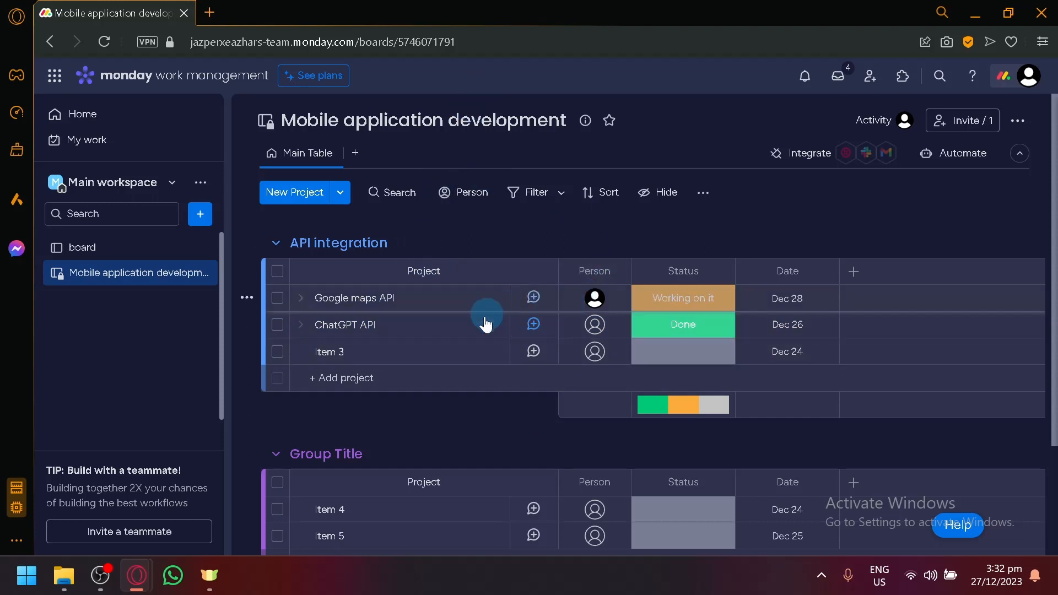
{"action": "left_click", "coordinate": [422, 271]}
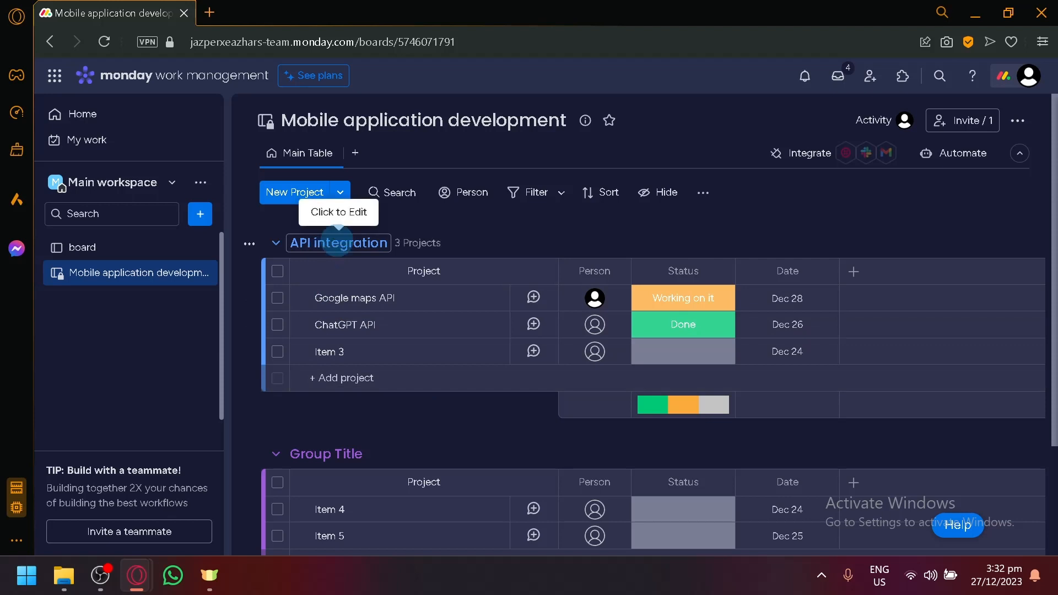
{"action": "left_click", "coordinate": [381, 241]}
{"action": "left_click_drag", "start_coordinate": [469, 246], "coordinate": [289, 214]}
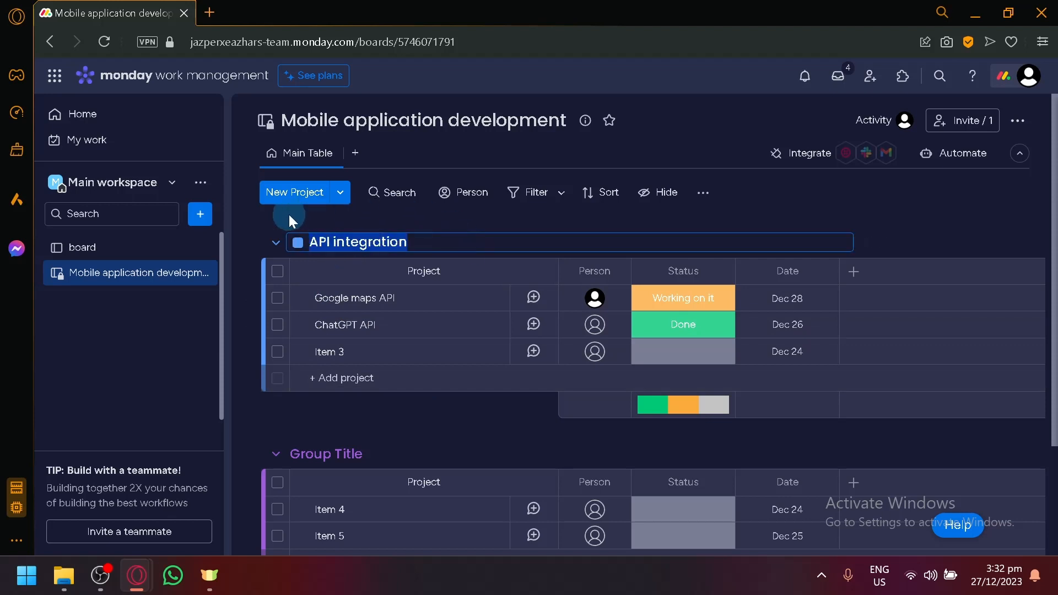
{"action": "left_click", "coordinate": [444, 418]}
{"action": "left_click", "coordinate": [370, 243]}
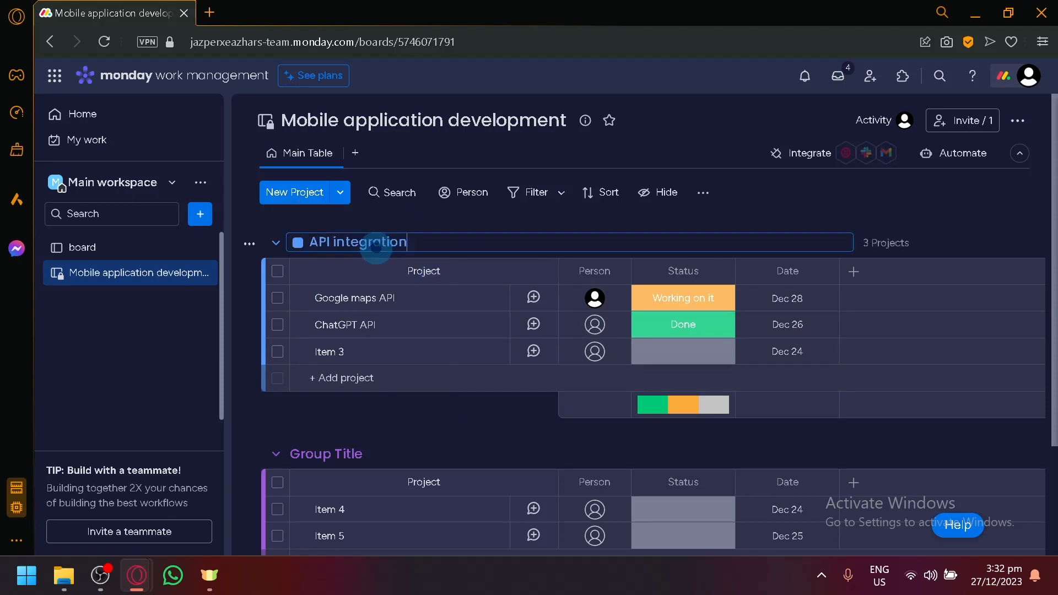
{"action": "left_click", "coordinate": [439, 399]}
- Rename the board's second group to "Front end development"
{"action": "scroll", "coordinate": [366, 439], "scroll_direction": "down", "scroll_amount": 3}
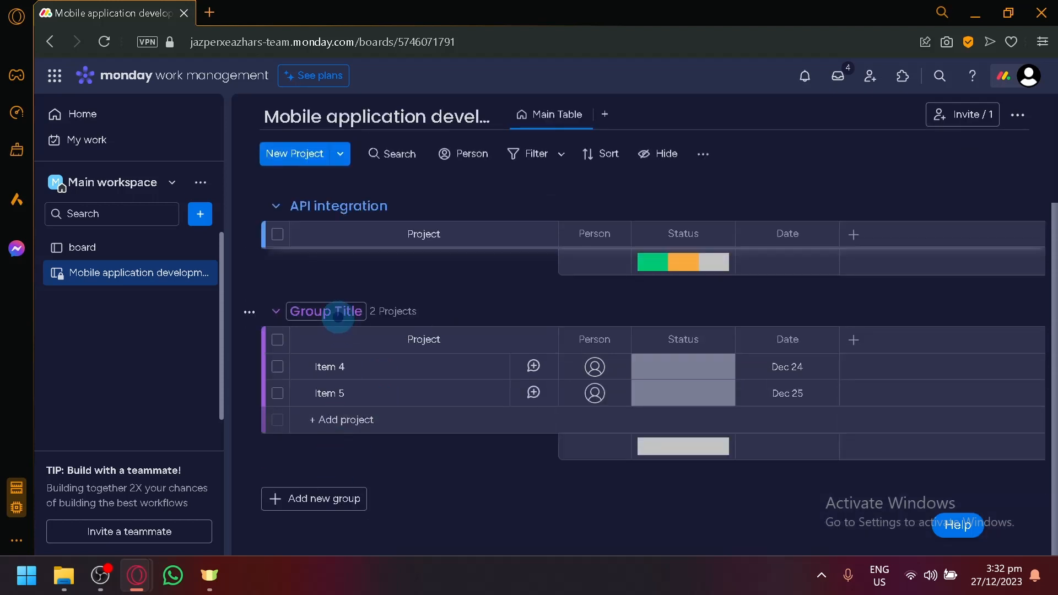
{"action": "left_click", "coordinate": [338, 312]}
{"action": "key", "text": "ctrl+a"}
{"action": "type", "text": "F"}
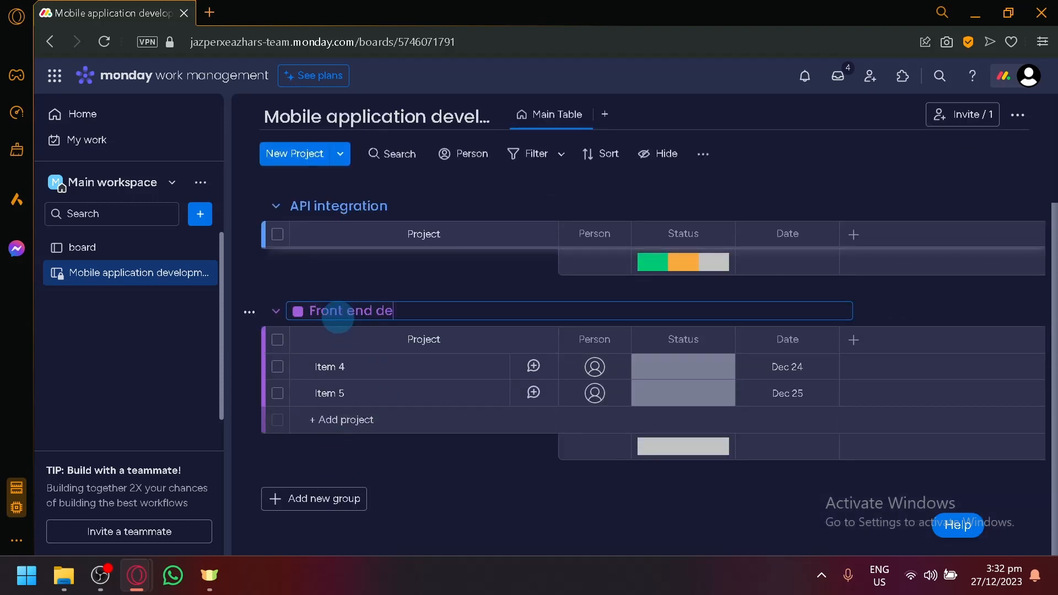
{"action": "type", "text": "ront end development"}
{"action": "key", "text": "Return"}
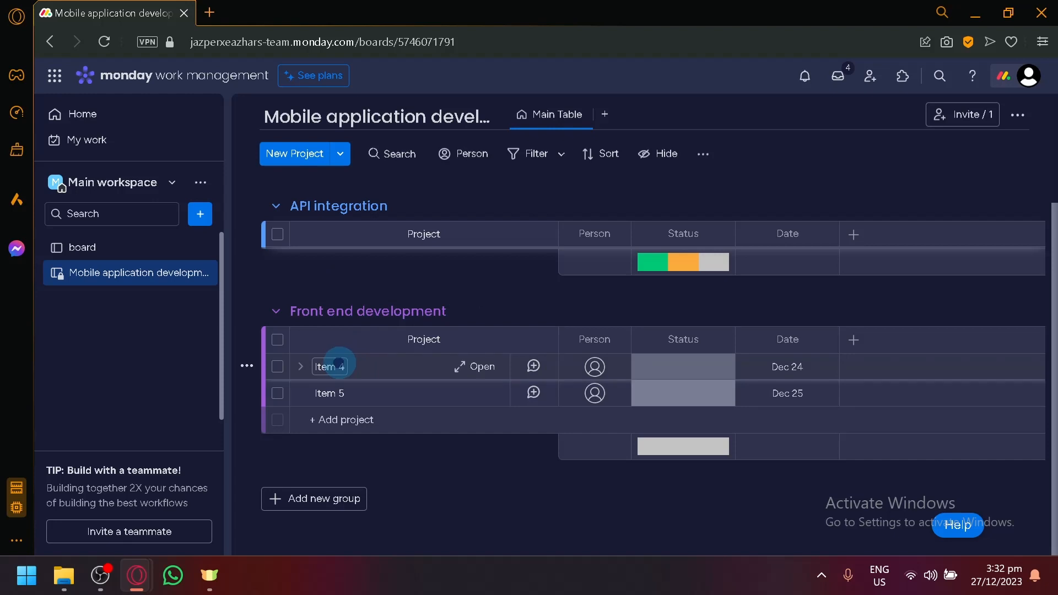
- Rename Item 4 in the Front end development group to "Create a simple draft of interface"
{"action": "left_click", "coordinate": [339, 364]}
{"action": "key", "text": "ctrl+a"}
{"action": "type", "text": "C"}
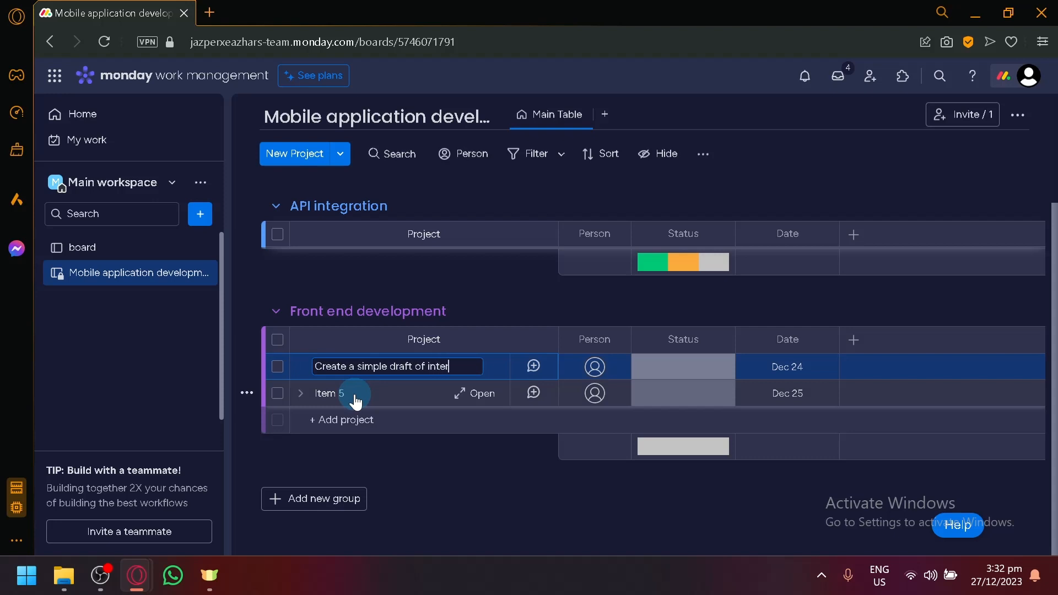
{"action": "scroll", "coordinate": [441, 485], "scroll_direction": "up", "scroll_amount": 3}
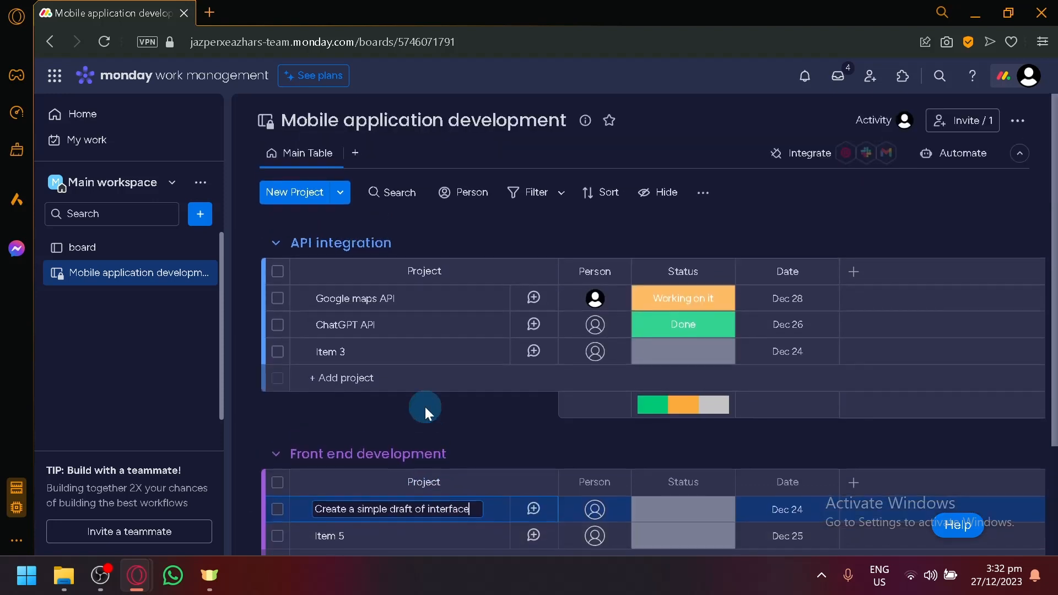
- Add a project named "Item 6" to the Front end development group
{"action": "left_click", "coordinate": [428, 408]}
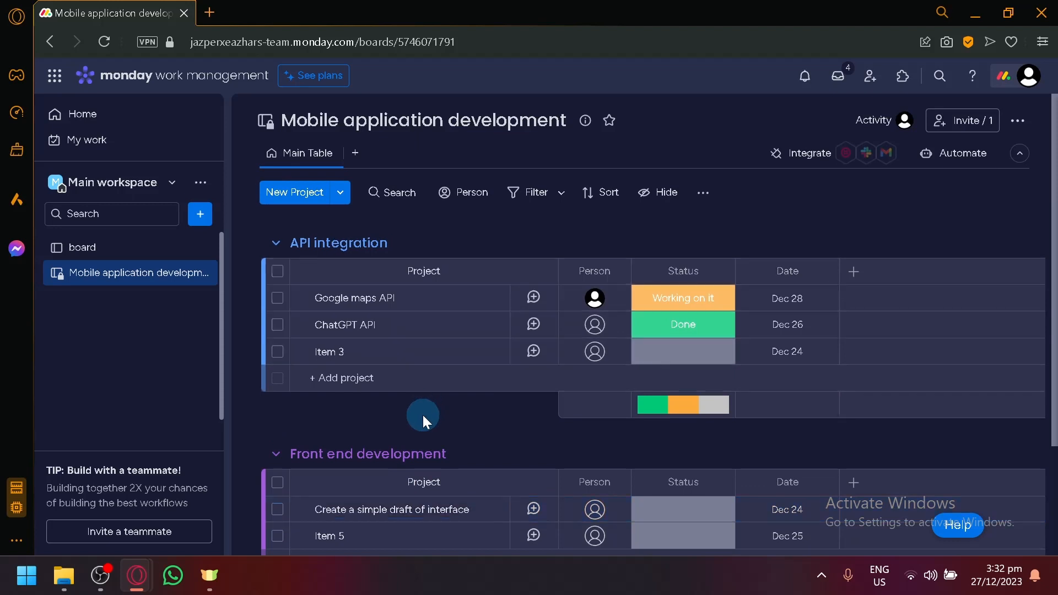
{"action": "scroll", "coordinate": [460, 368], "scroll_direction": "down", "scroll_amount": 2}
{"action": "scroll", "coordinate": [496, 441], "scroll_direction": "up", "scroll_amount": 2}
{"action": "scroll", "coordinate": [350, 425], "scroll_direction": "down", "scroll_amount": 2}
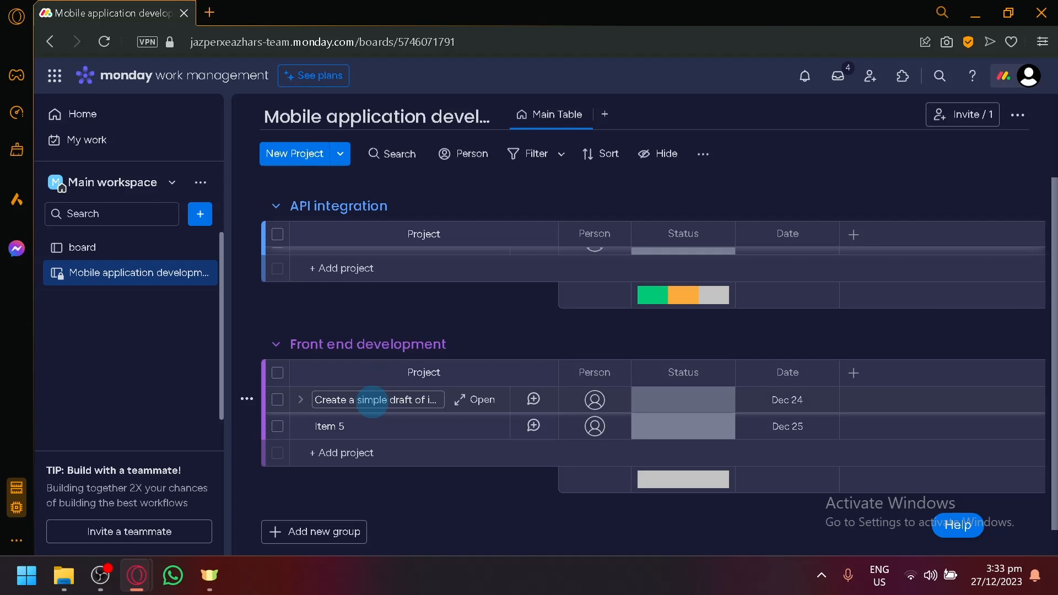
{"action": "left_click", "coordinate": [343, 454]}
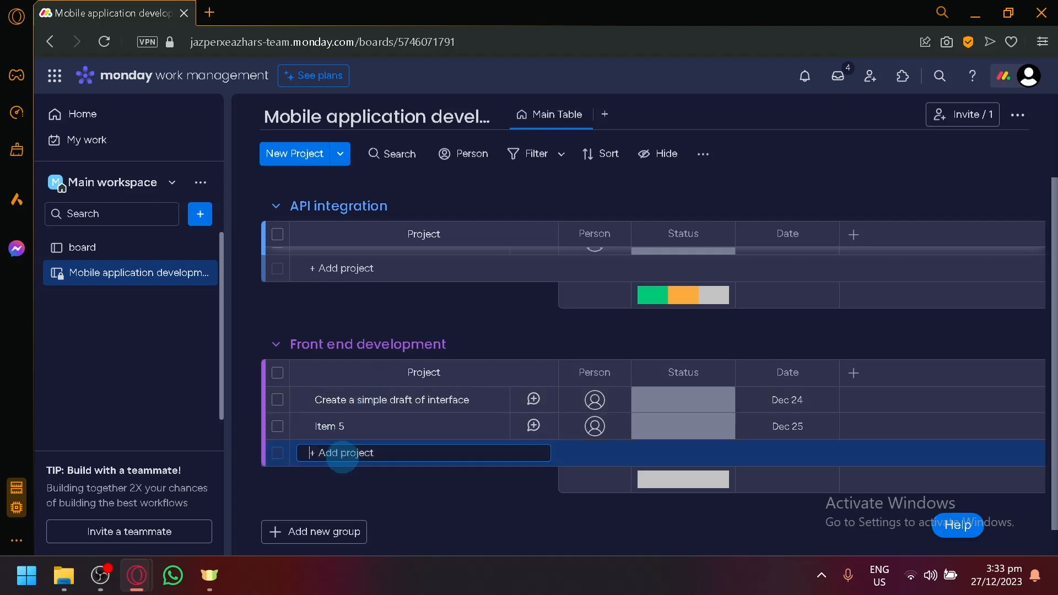
{"action": "left_click", "coordinate": [362, 488]}
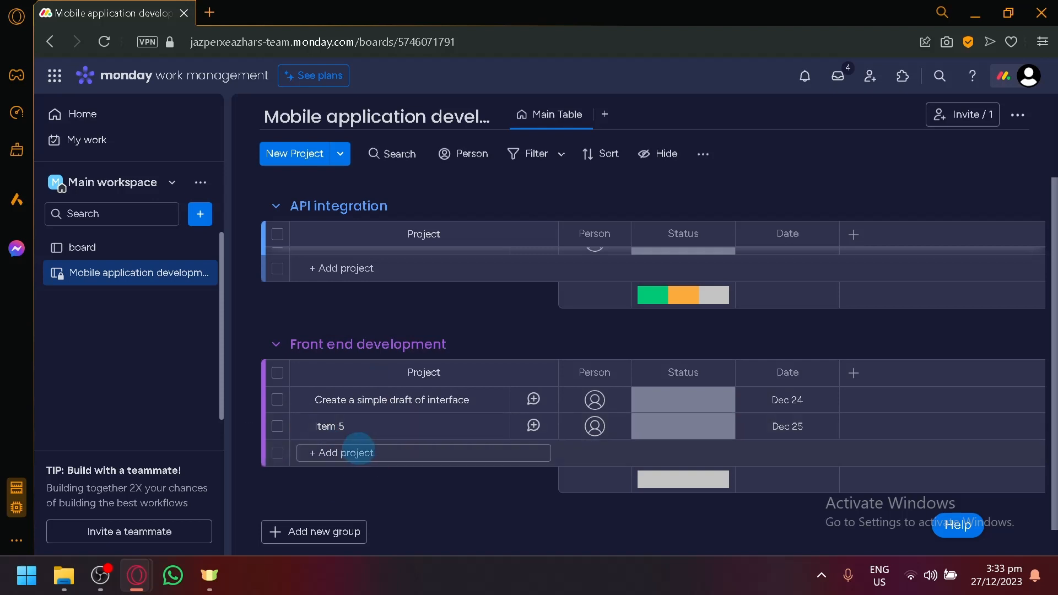
{"action": "left_click", "coordinate": [359, 451]}
{"action": "type", "text": "It"}
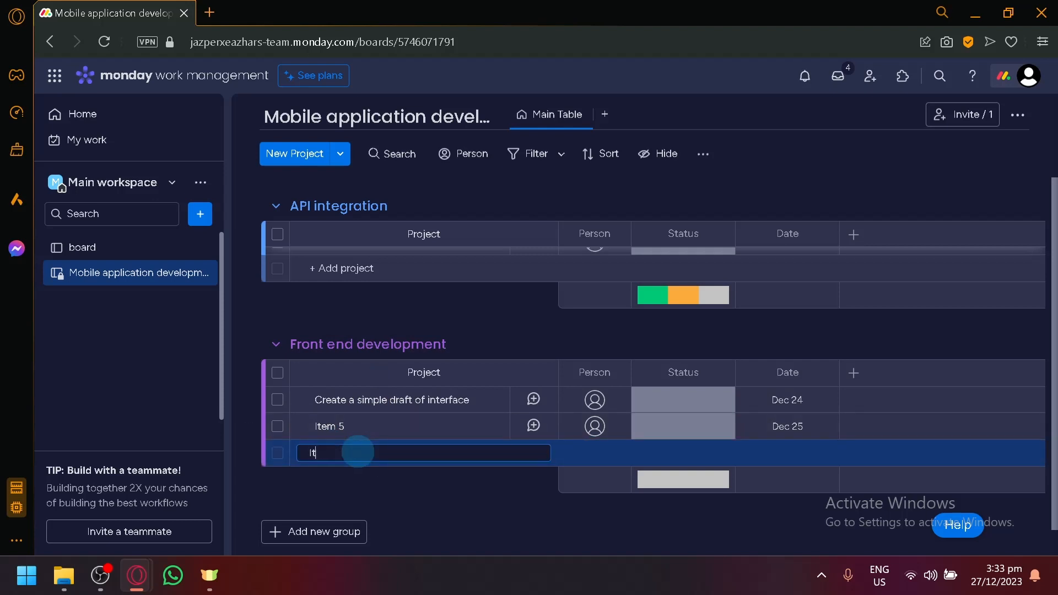
{"action": "type", "text": "em 6"}
{"action": "key", "text": "Return"}
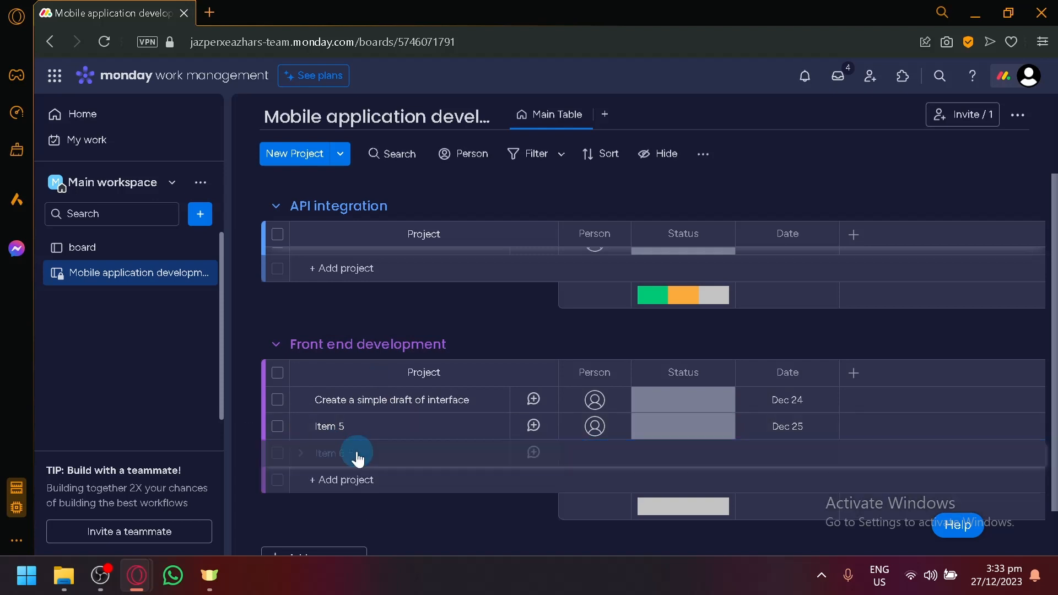
- Add two new groups below the Front end development group, keeping their default names
{"action": "scroll", "coordinate": [357, 458], "scroll_direction": "down", "scroll_amount": 1}
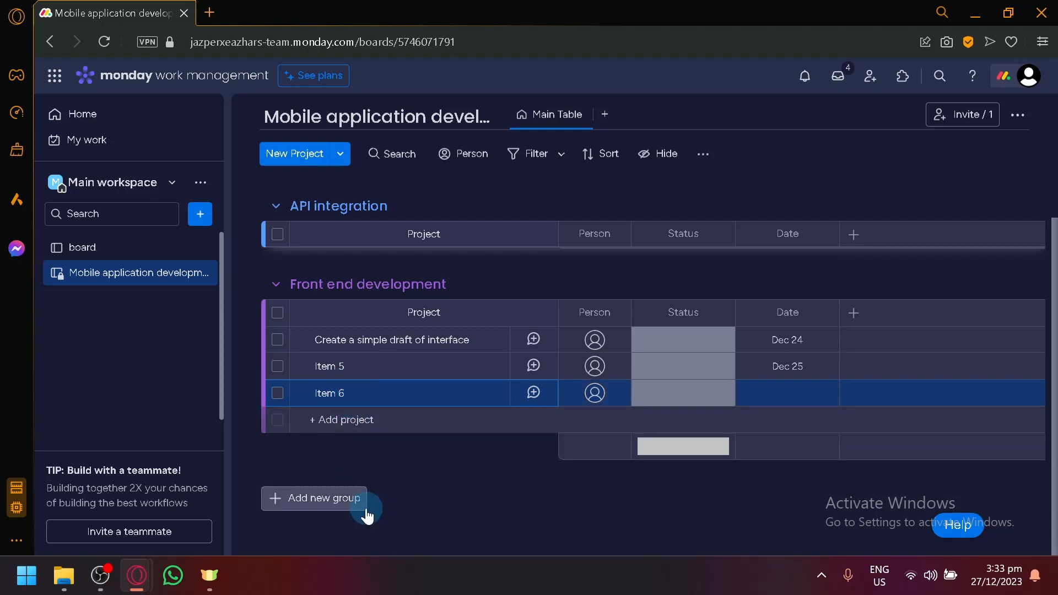
{"action": "left_click", "coordinate": [317, 503]}
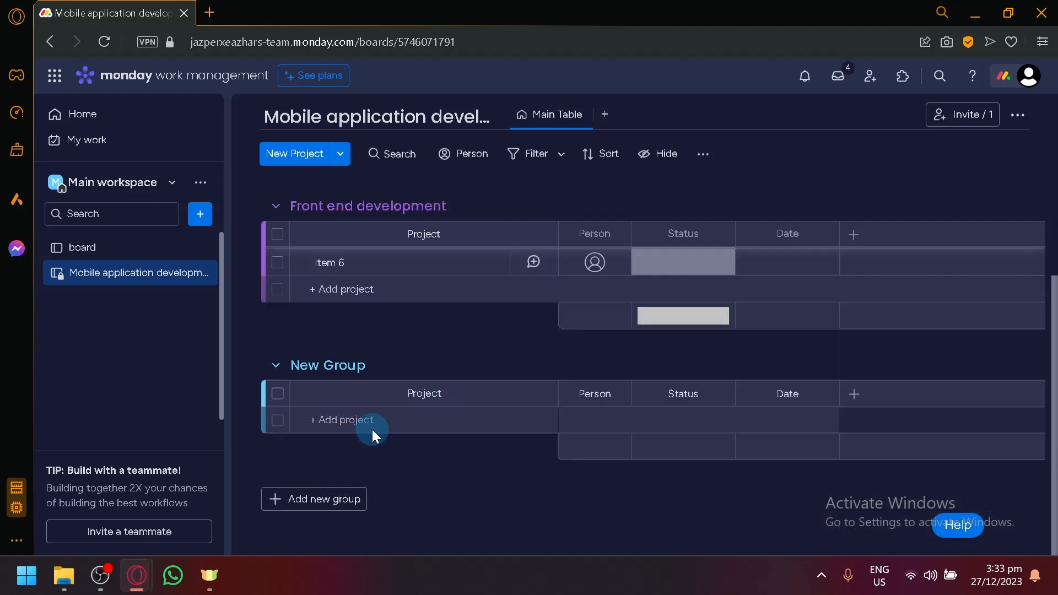
{"action": "left_click", "coordinate": [347, 365]}
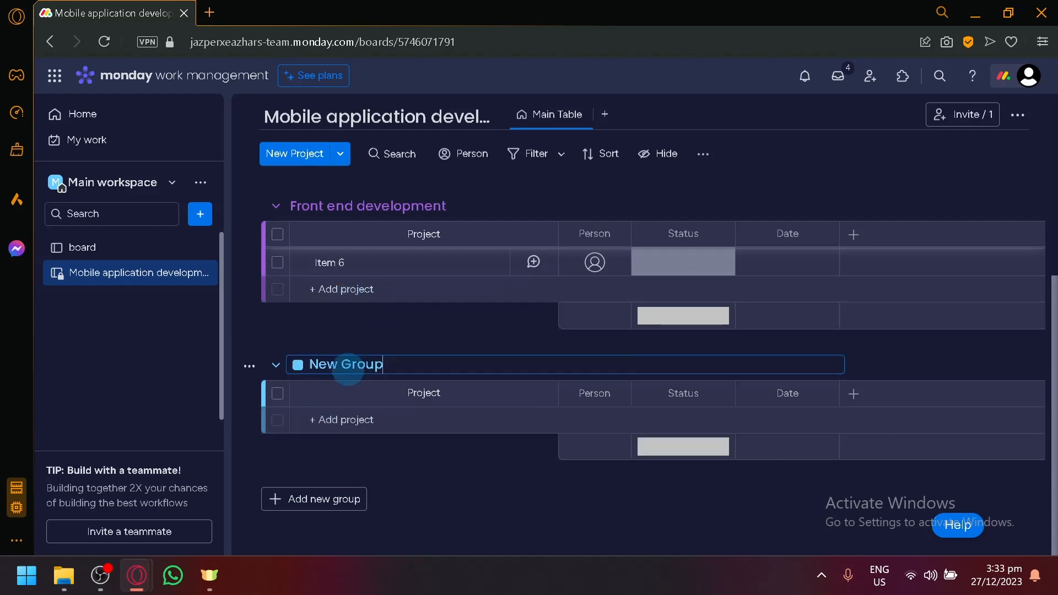
{"action": "left_click", "coordinate": [361, 498]}
{"action": "scroll", "coordinate": [427, 432], "scroll_direction": "up", "scroll_amount": 5}
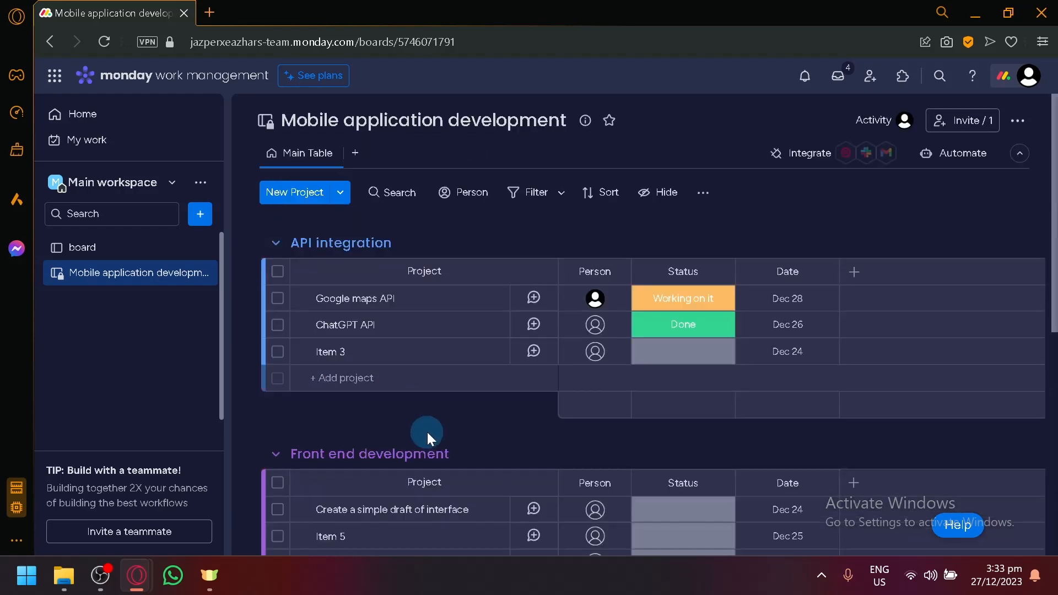
{"action": "scroll", "coordinate": [447, 451], "scroll_direction": "down", "scroll_amount": 6}
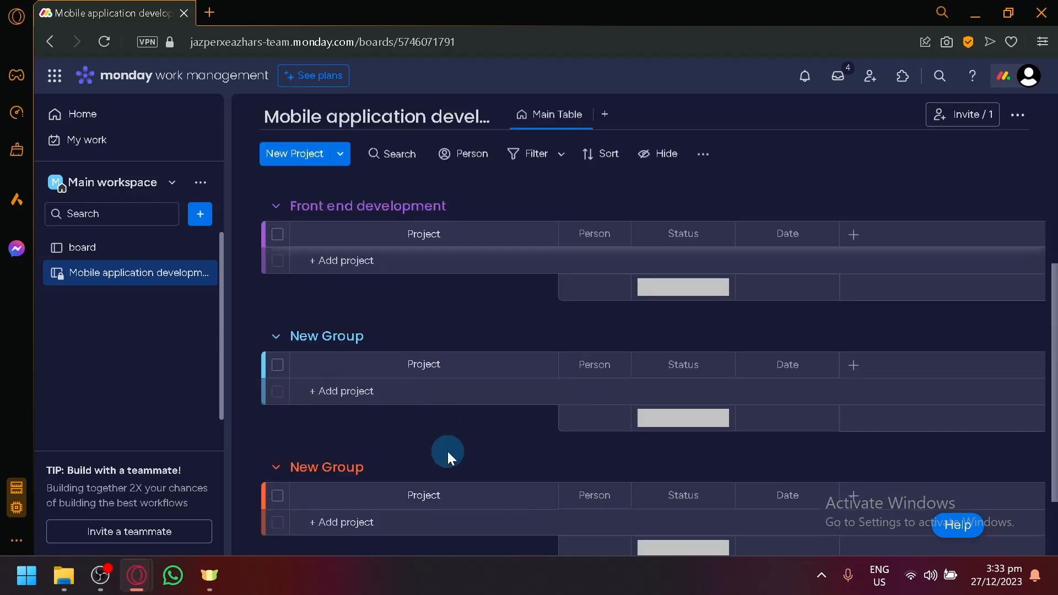
- Assign the suggested team member to the ChatGPT API project in the API integration group
{"action": "scroll", "coordinate": [448, 451], "scroll_direction": "up", "scroll_amount": 6}
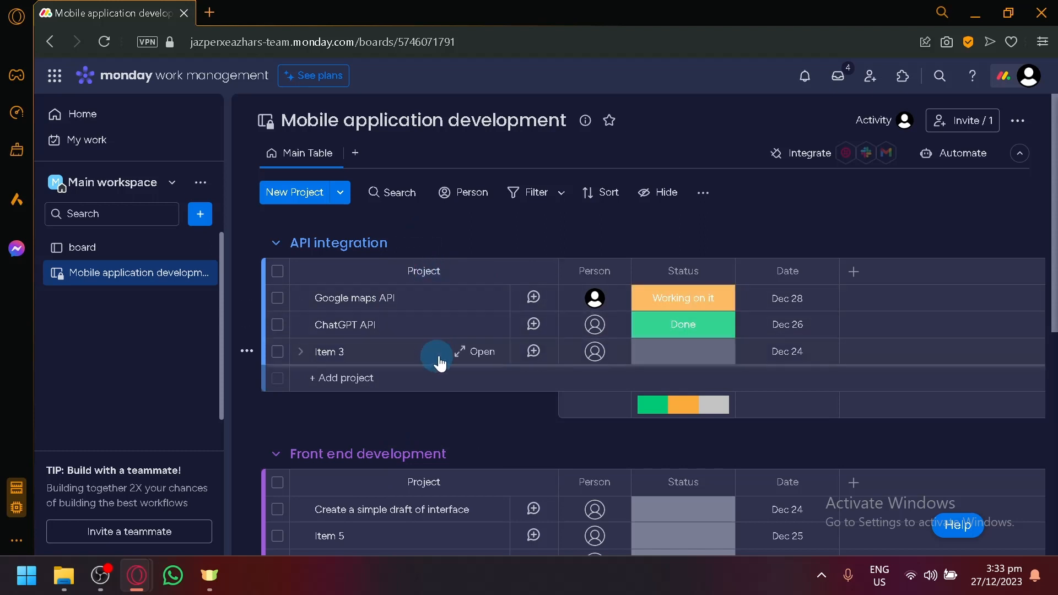
{"action": "left_click", "coordinate": [604, 321]}
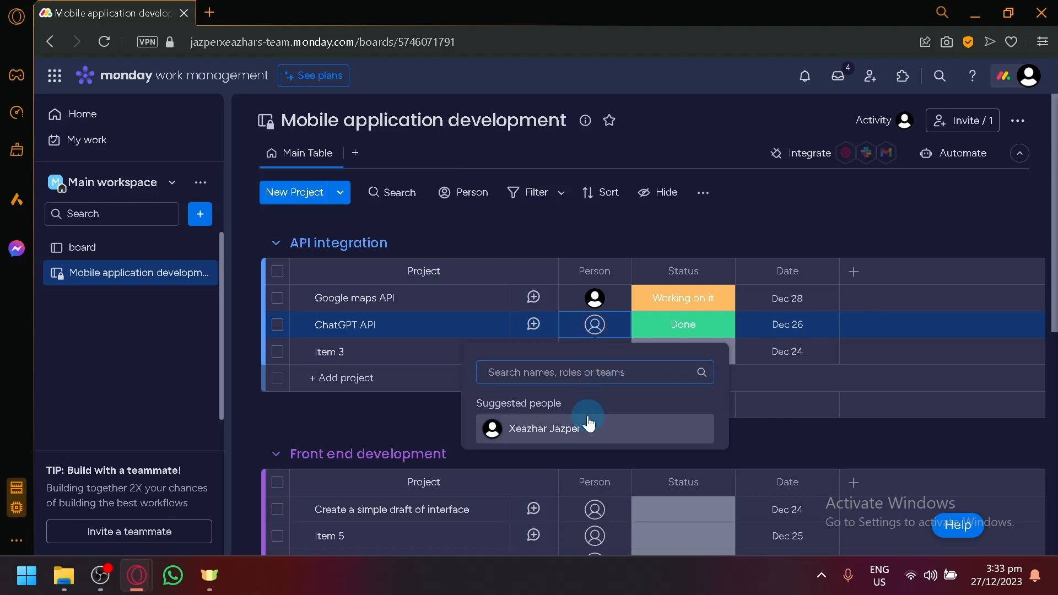
{"action": "left_click", "coordinate": [599, 441]}
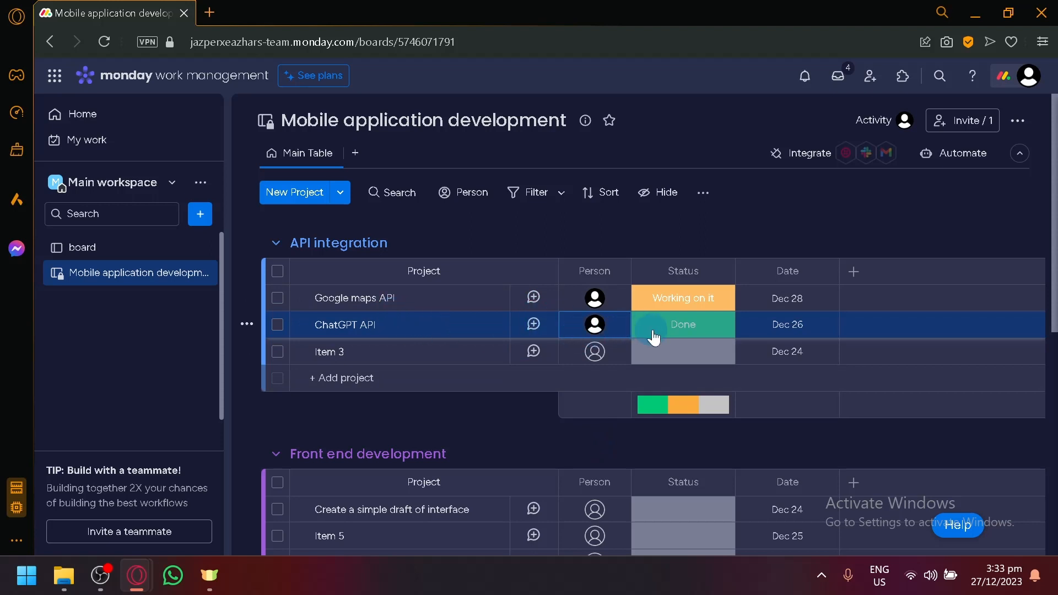
- Create a pink status label named "Having issues, Need help"
{"action": "left_click", "coordinate": [683, 327]}
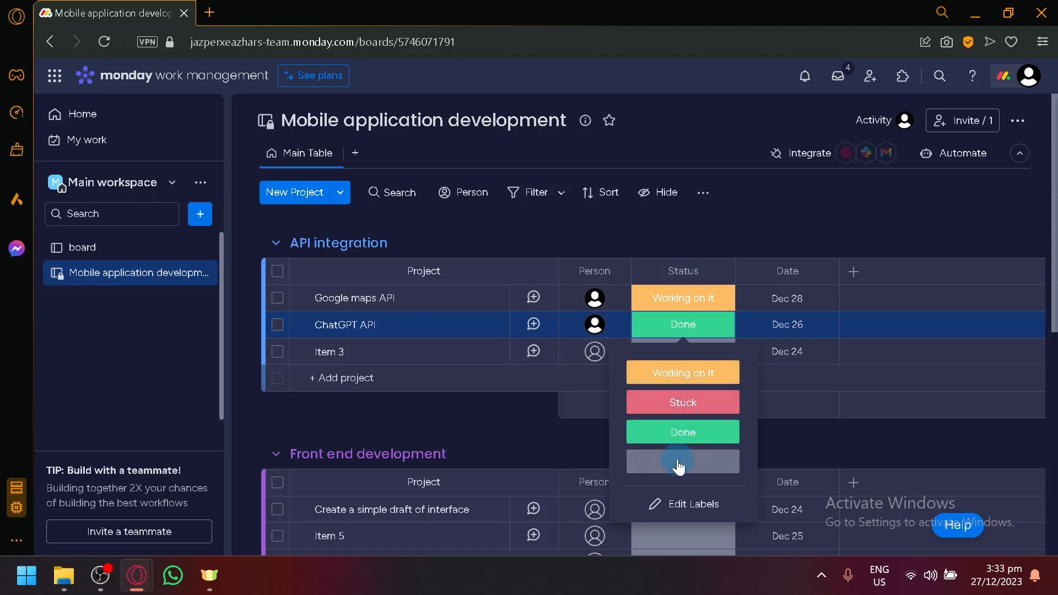
{"action": "left_click", "coordinate": [685, 510]}
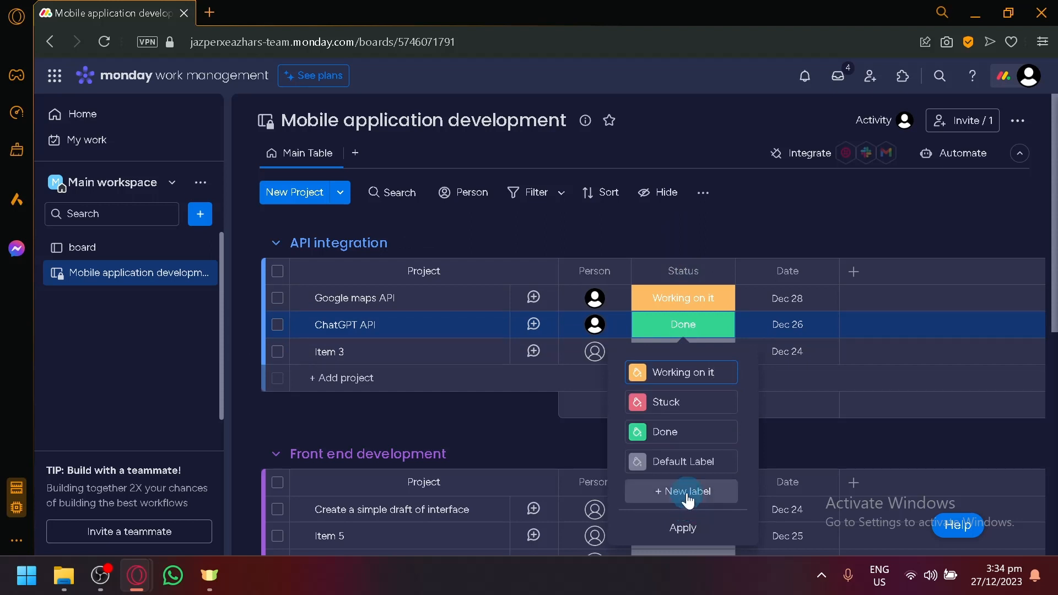
{"action": "left_click", "coordinate": [688, 498]}
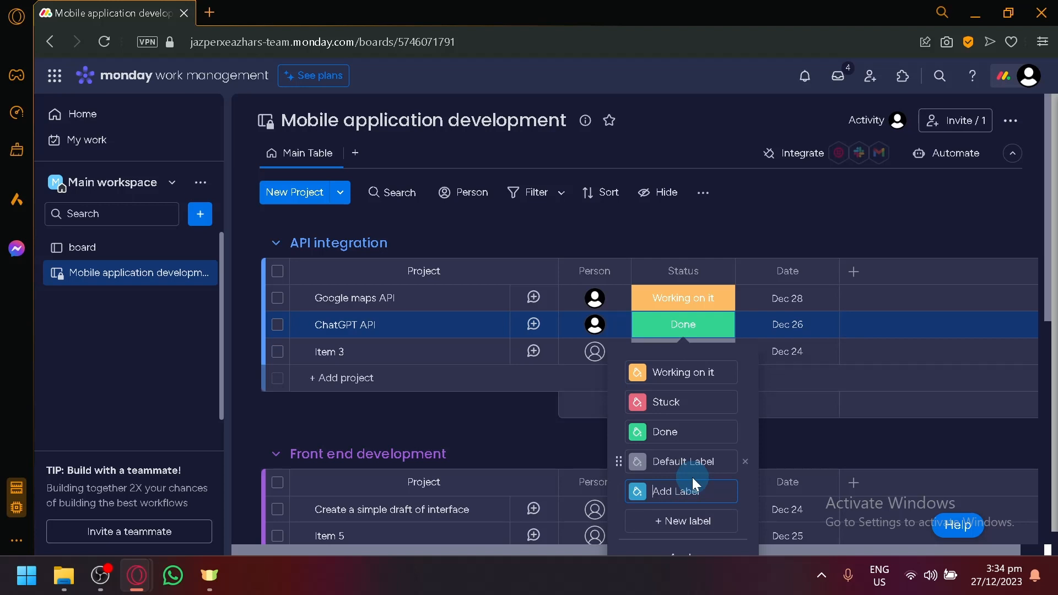
{"action": "type", "text": "Having issues, Need help"}
{"action": "left_click", "coordinate": [637, 492]}
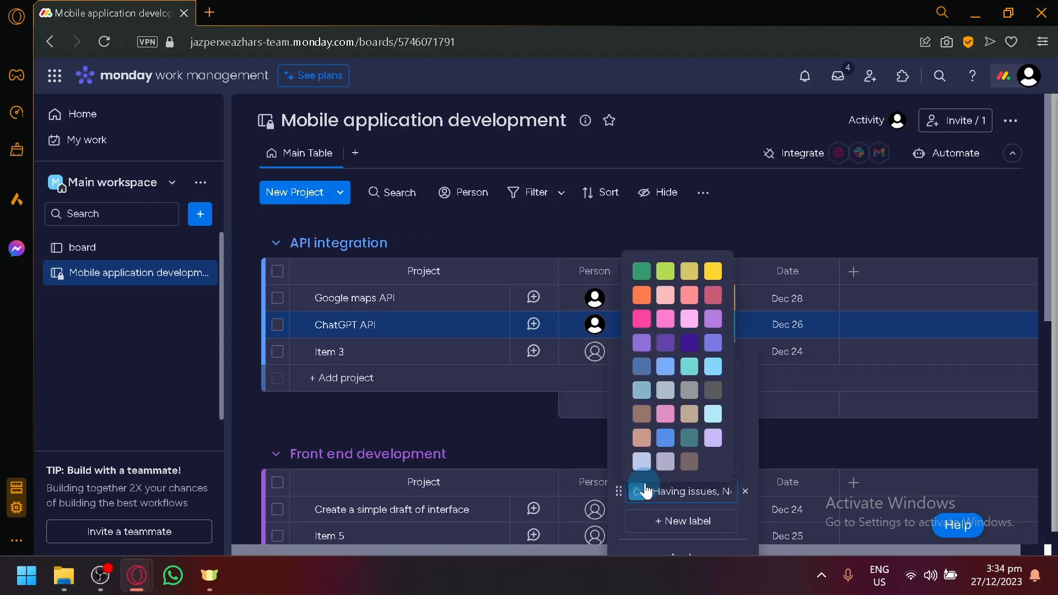
{"action": "left_click", "coordinate": [669, 426]}
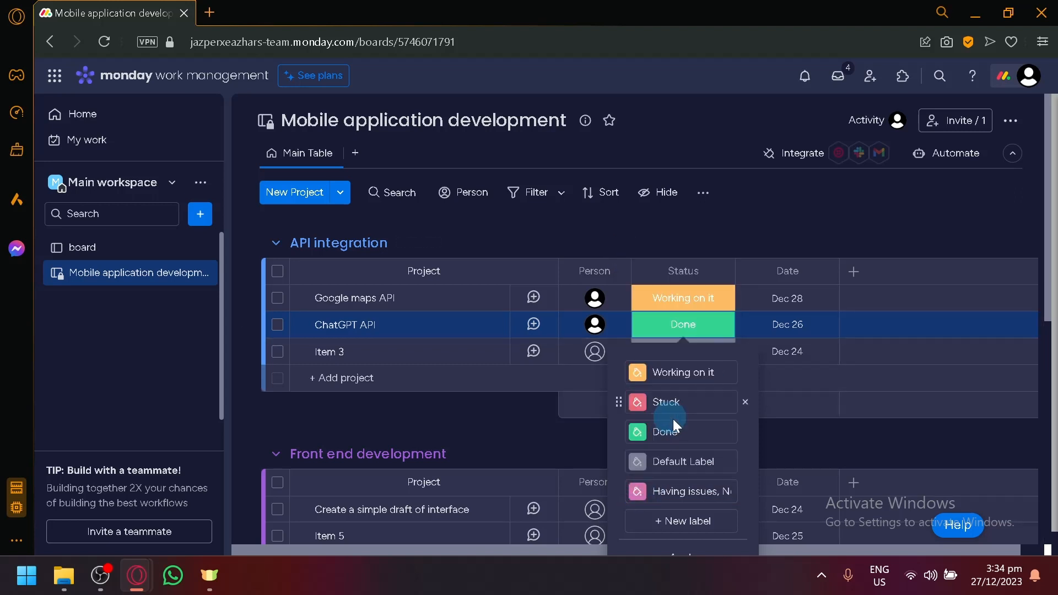
{"action": "left_click", "coordinate": [791, 472]}
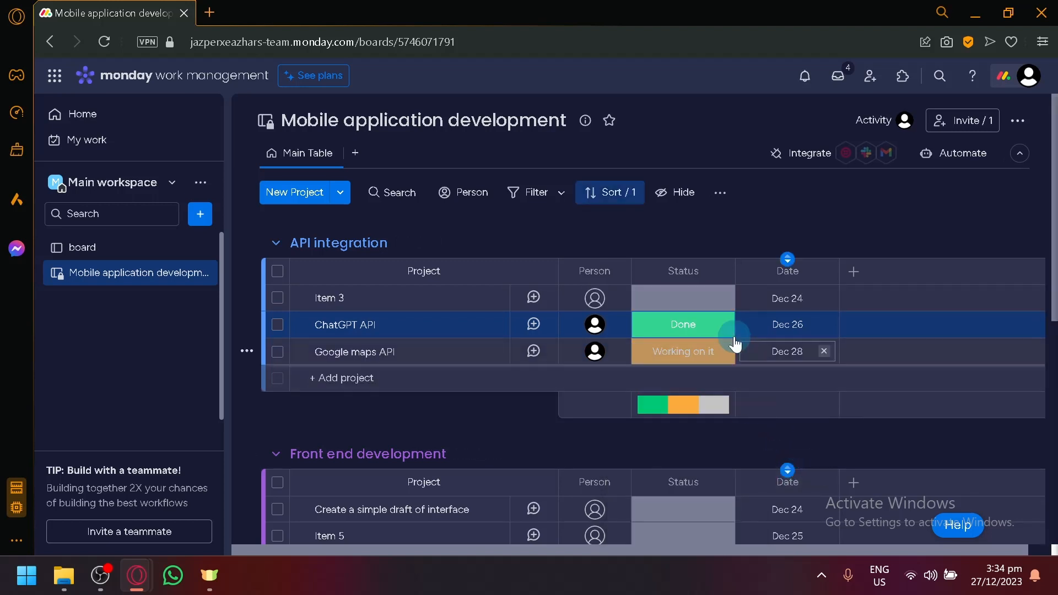
- Set Item 3's status to "Having issues, Need help" and widen the Status column to fit the label, keeping it before Date
{"action": "left_click", "coordinate": [689, 300]}
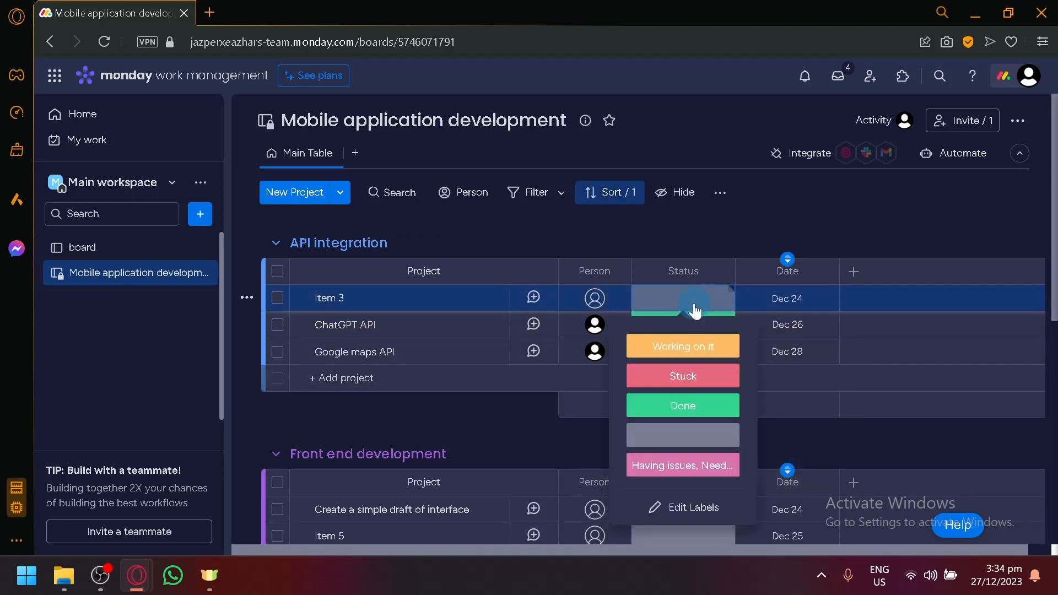
{"action": "left_click", "coordinate": [693, 467]}
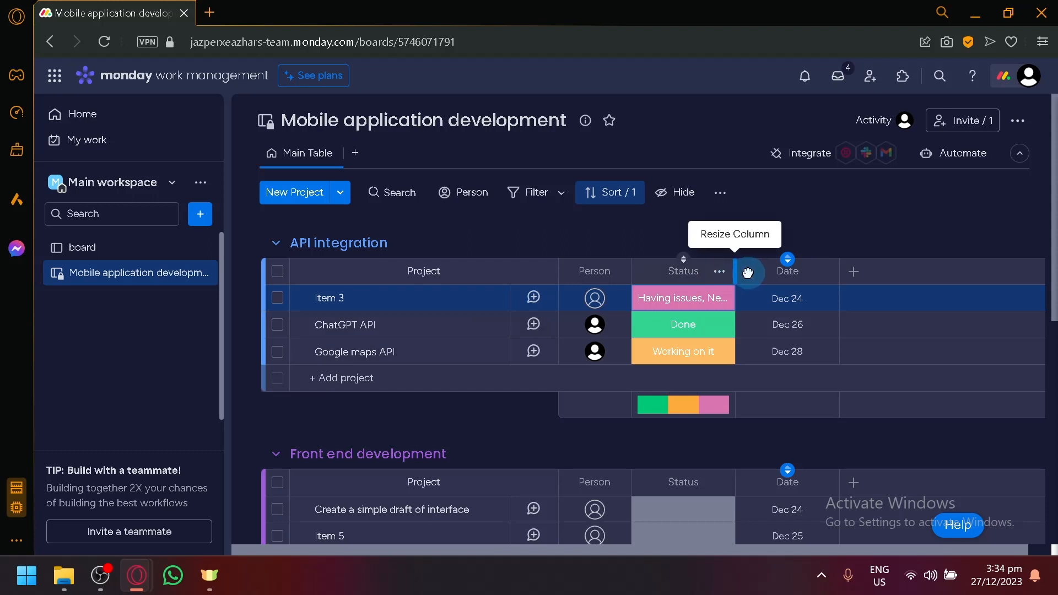
{"action": "left_click_drag", "start_coordinate": [745, 271], "coordinate": [807, 378]}
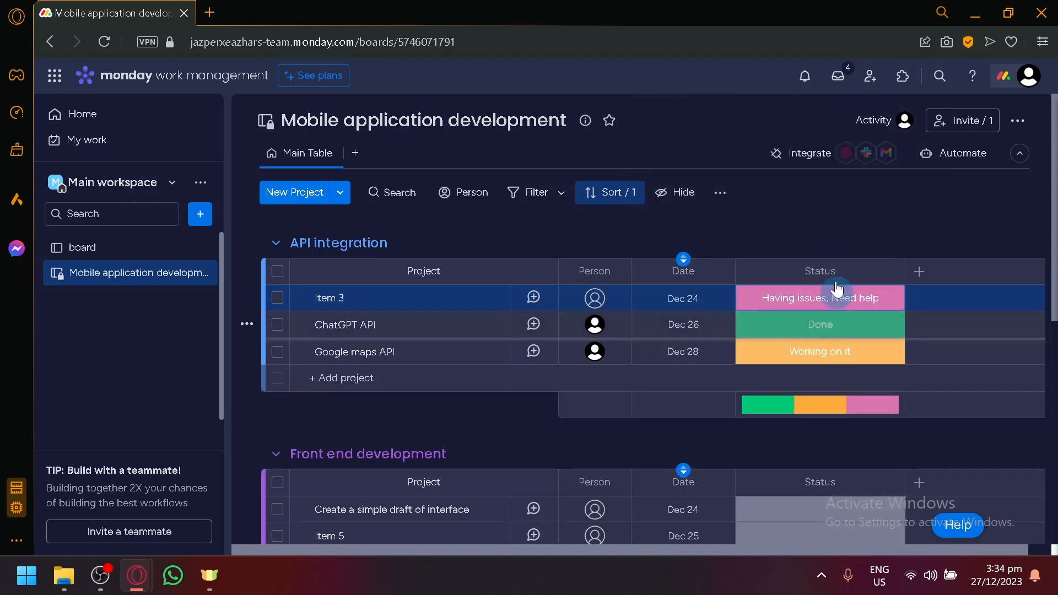
{"action": "left_click_drag", "start_coordinate": [771, 266], "coordinate": [689, 272]}
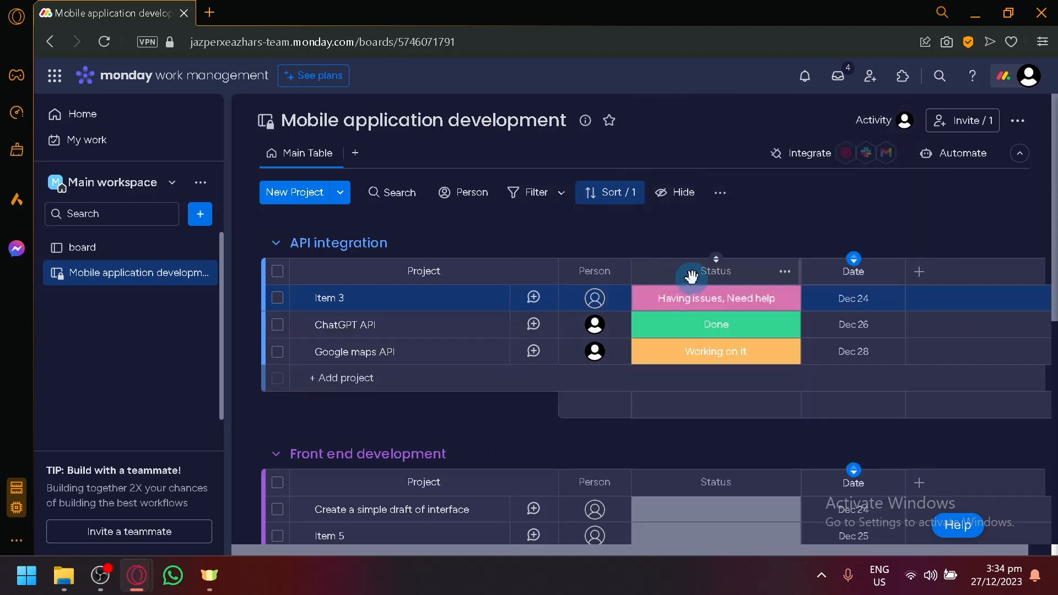
{"action": "mouse_move", "coordinate": [677, 406]}
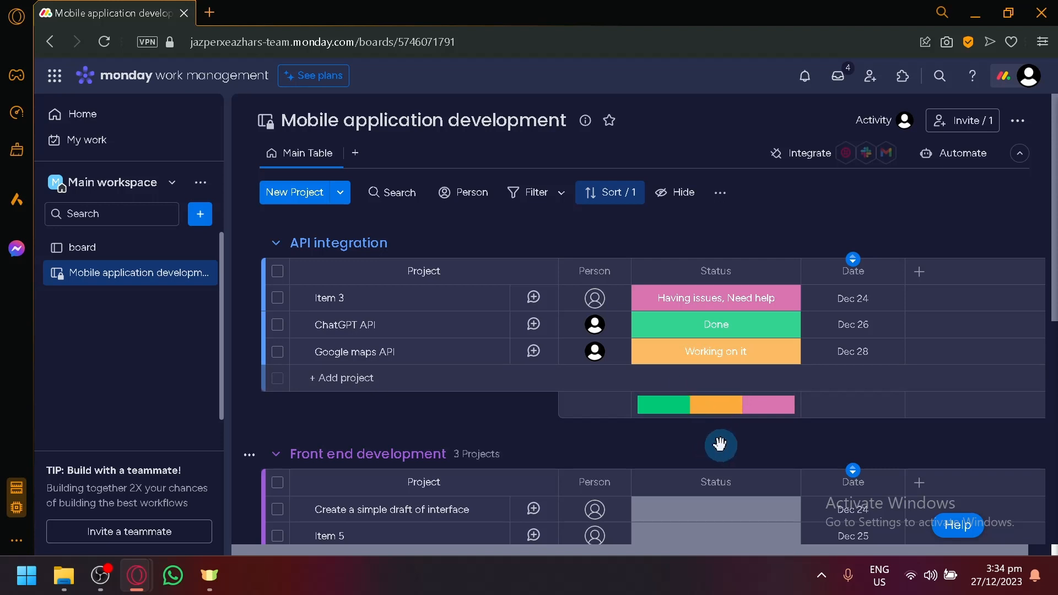
- Add a Files column after the Date column
{"action": "scroll", "coordinate": [766, 442], "scroll_direction": "right", "scroll_amount": 1}
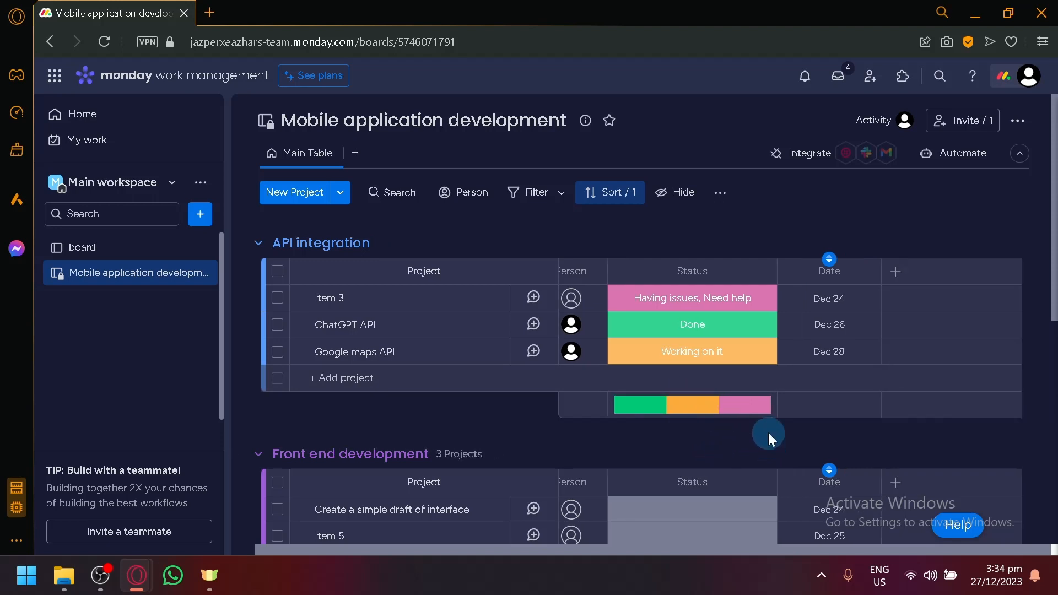
{"action": "left_click", "coordinate": [897, 271]}
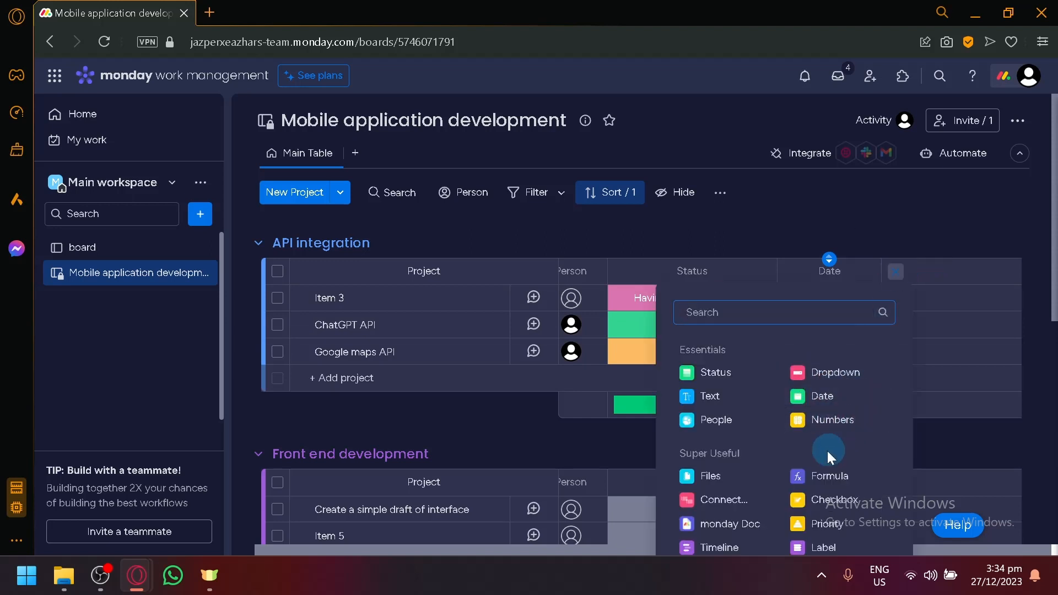
{"action": "left_click", "coordinate": [735, 486]}
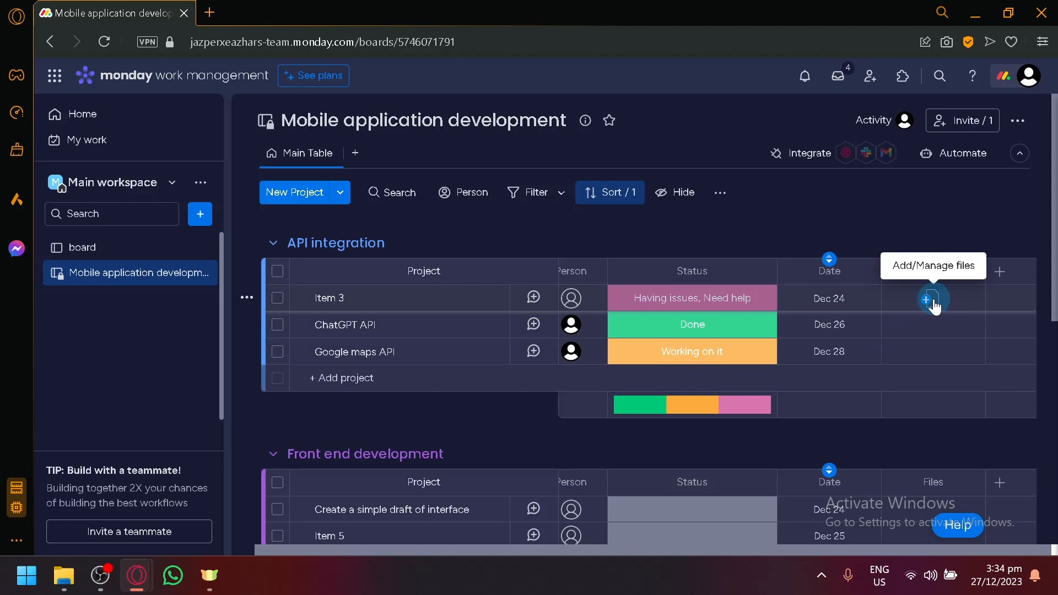
- Open the ChatGPT API project's details, look over its updates area, and return to the board
{"action": "left_click", "coordinate": [429, 326]}
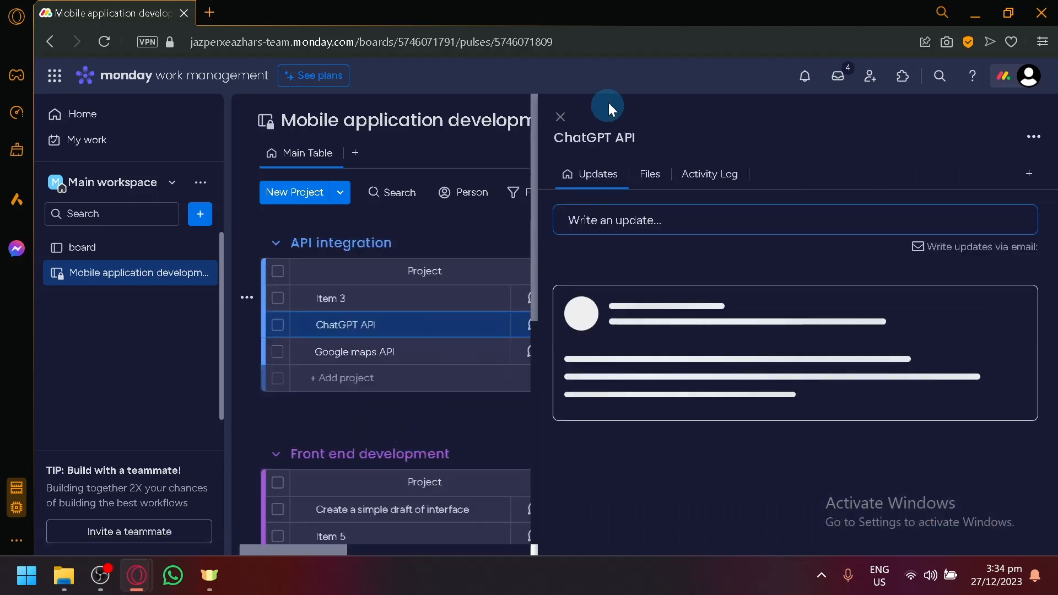
{"action": "left_click", "coordinate": [561, 116]}
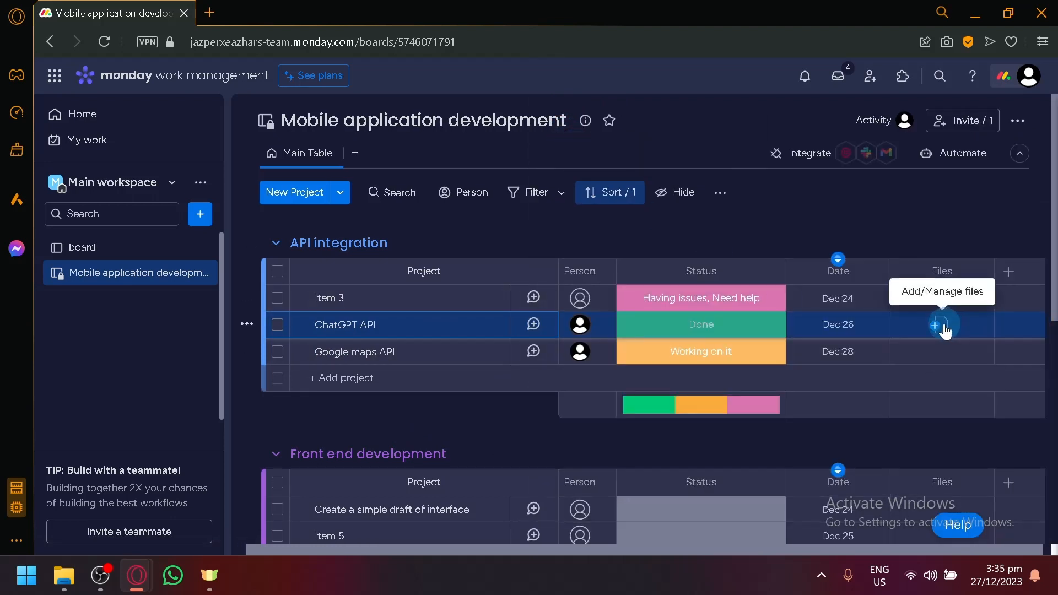
{"action": "left_click", "coordinate": [447, 335]}
{"action": "left_click", "coordinate": [637, 265]}
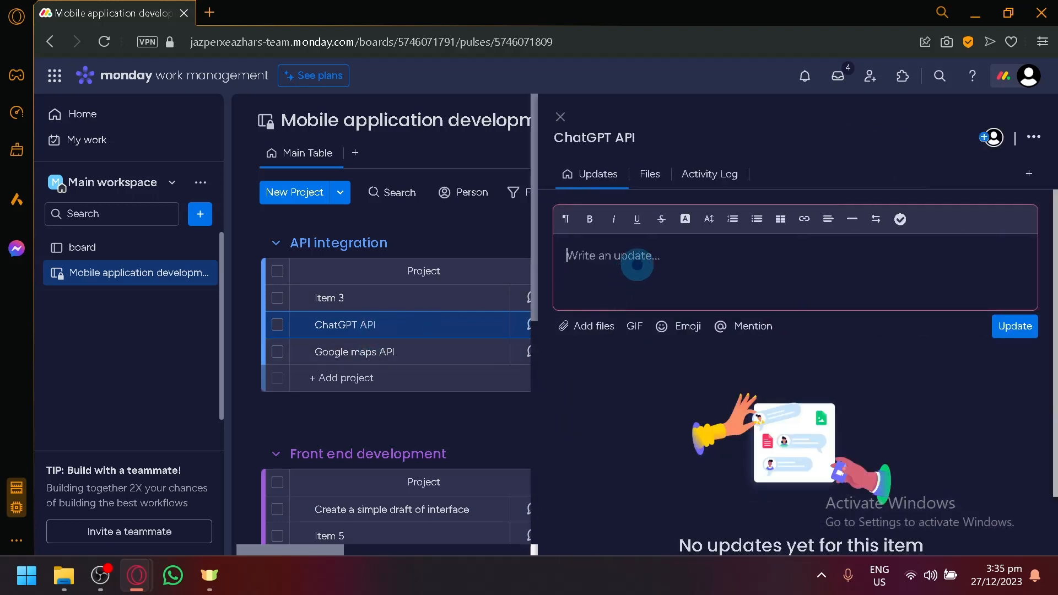
{"action": "scroll", "coordinate": [745, 364], "scroll_direction": "down", "scroll_amount": 2}
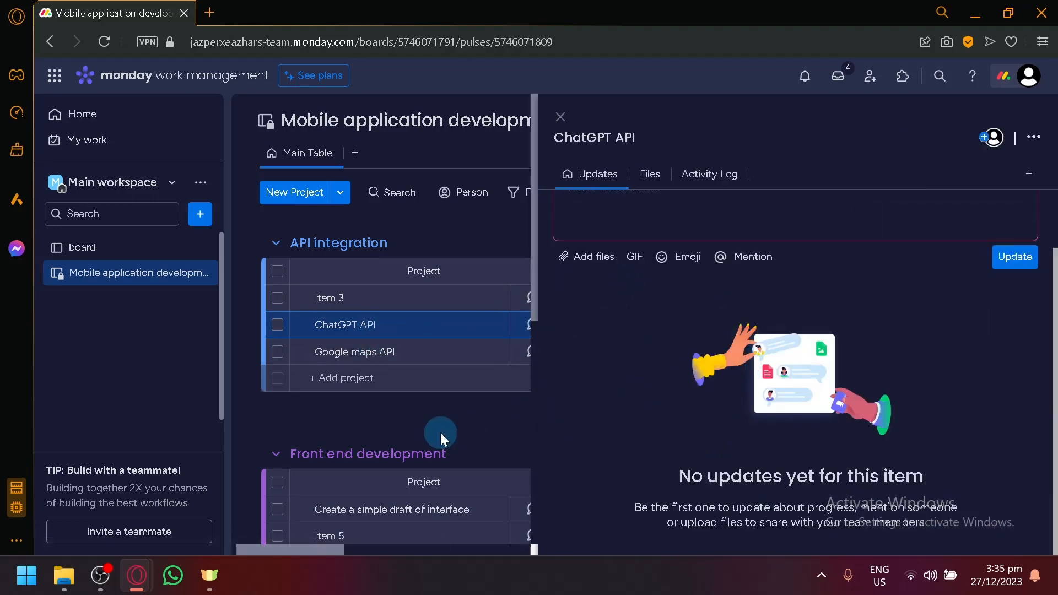
{"action": "left_click", "coordinate": [447, 330]}
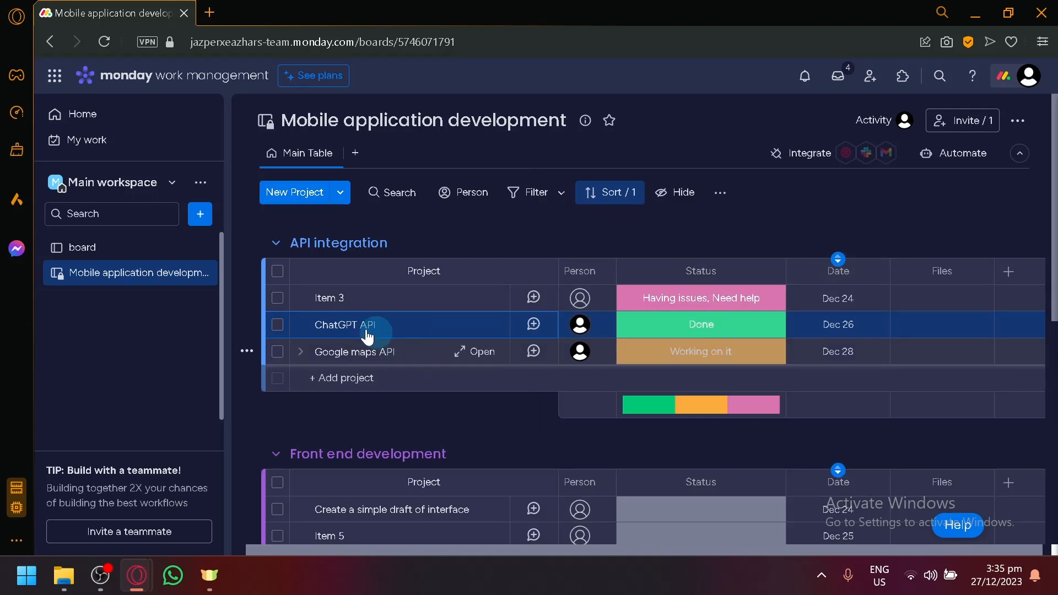
- Add the subitems "Research the integration" and "Pay for API integration" under the ChatGPT API project
{"action": "left_click", "coordinate": [300, 325]}
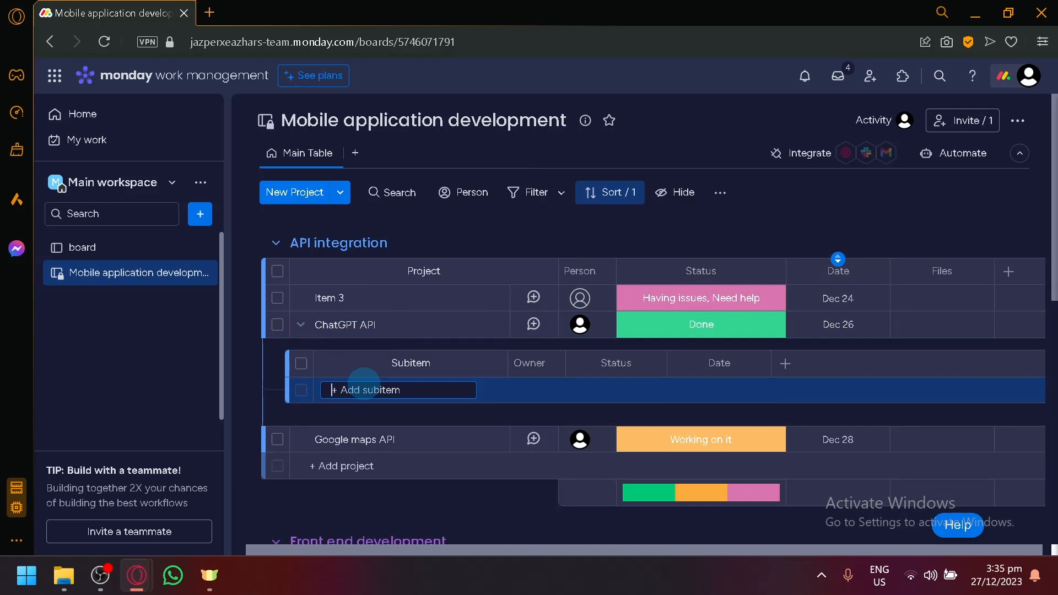
{"action": "type", "text": "Research the integration"}
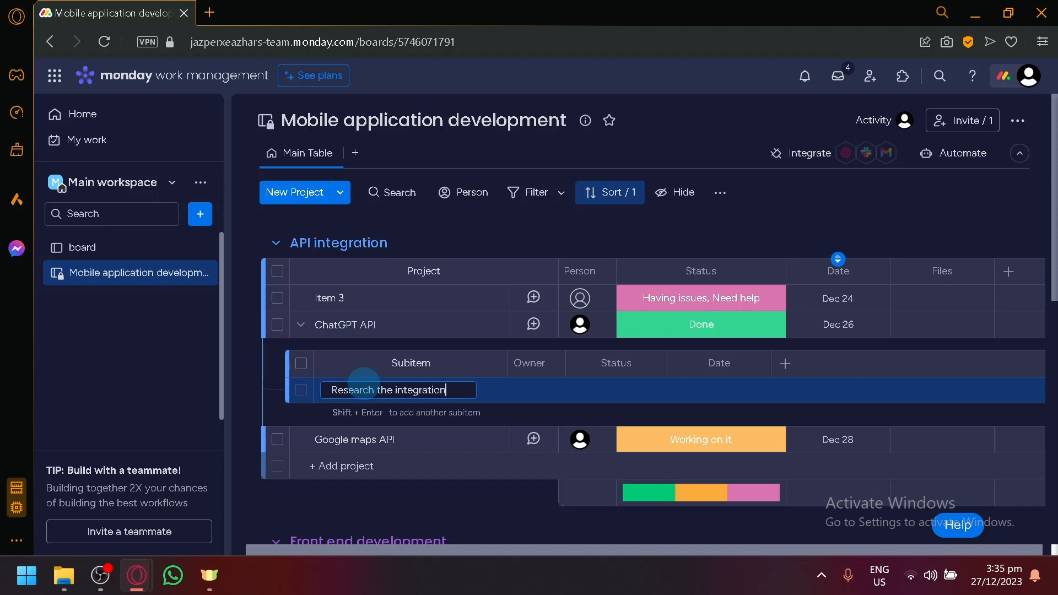
{"action": "key", "text": "Return"}
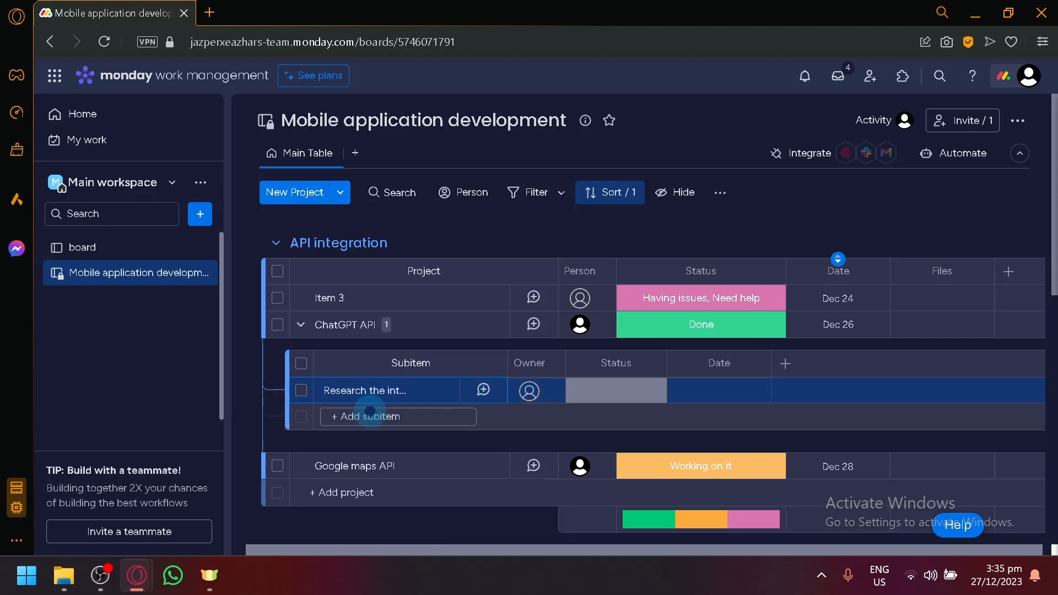
{"action": "left_click", "coordinate": [370, 415]}
{"action": "type", "text": "Pay for"}
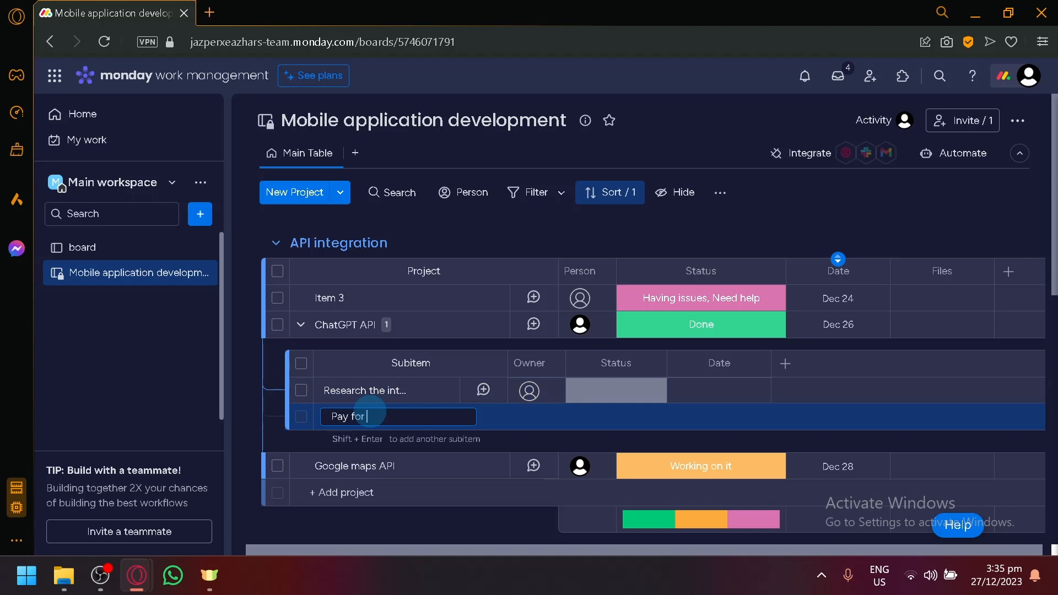
{"action": "type", "text": "API integration"}
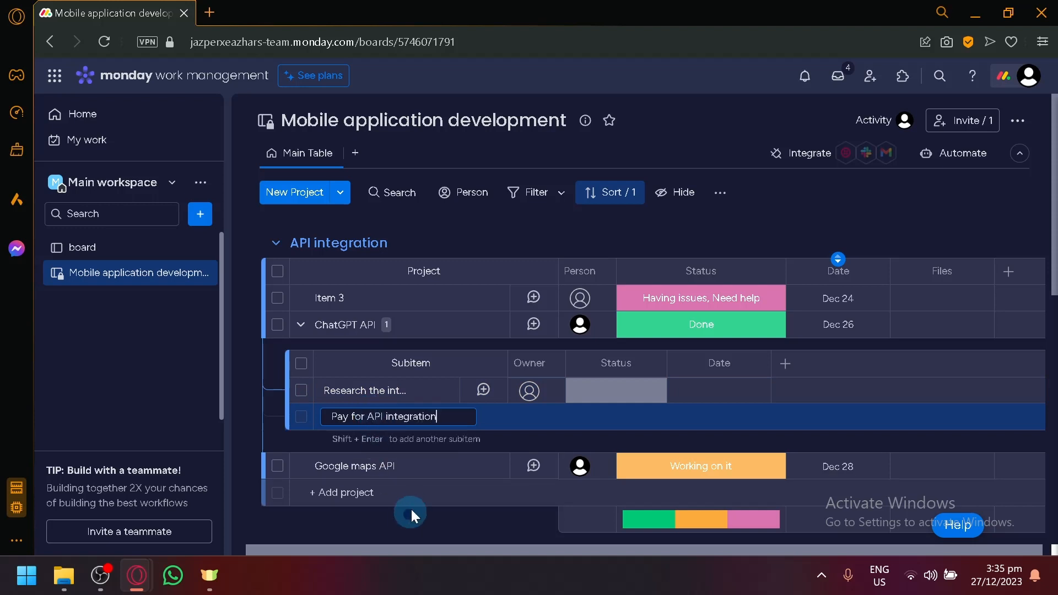
{"action": "key", "text": "Return"}
- Look over the ChatGPT API subitems and the board's other projects and groups
{"action": "scroll", "coordinate": [432, 498], "scroll_direction": "down", "scroll_amount": 2}
{"action": "scroll", "coordinate": [754, 298], "scroll_direction": "up", "scroll_amount": 2}
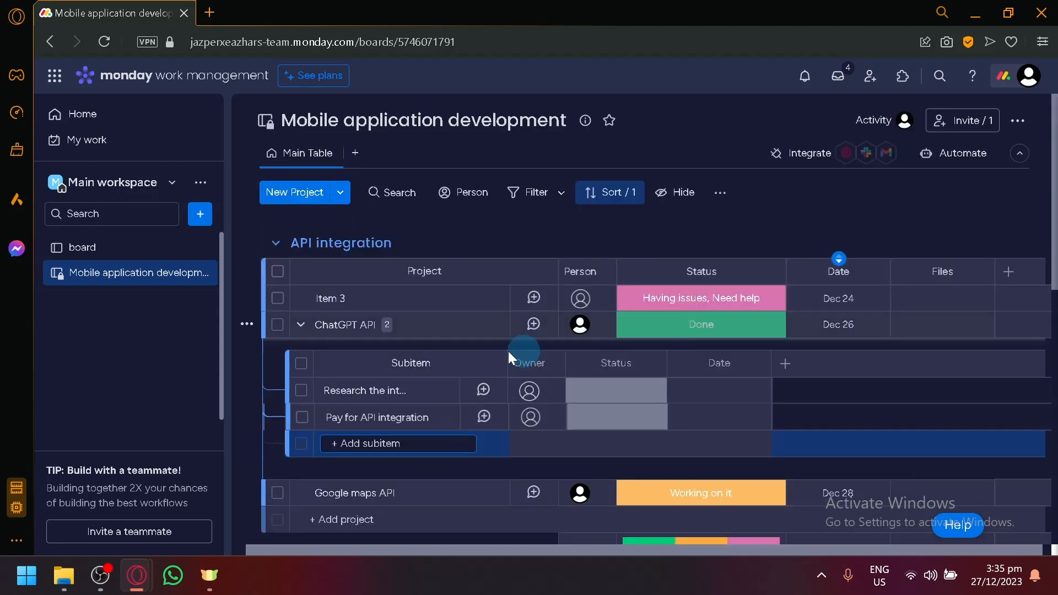
{"action": "scroll", "coordinate": [540, 475], "scroll_direction": "down", "scroll_amount": 2}
{"action": "scroll", "coordinate": [540, 475], "scroll_direction": "up", "scroll_amount": 2}
{"action": "left_click", "coordinate": [540, 475]}
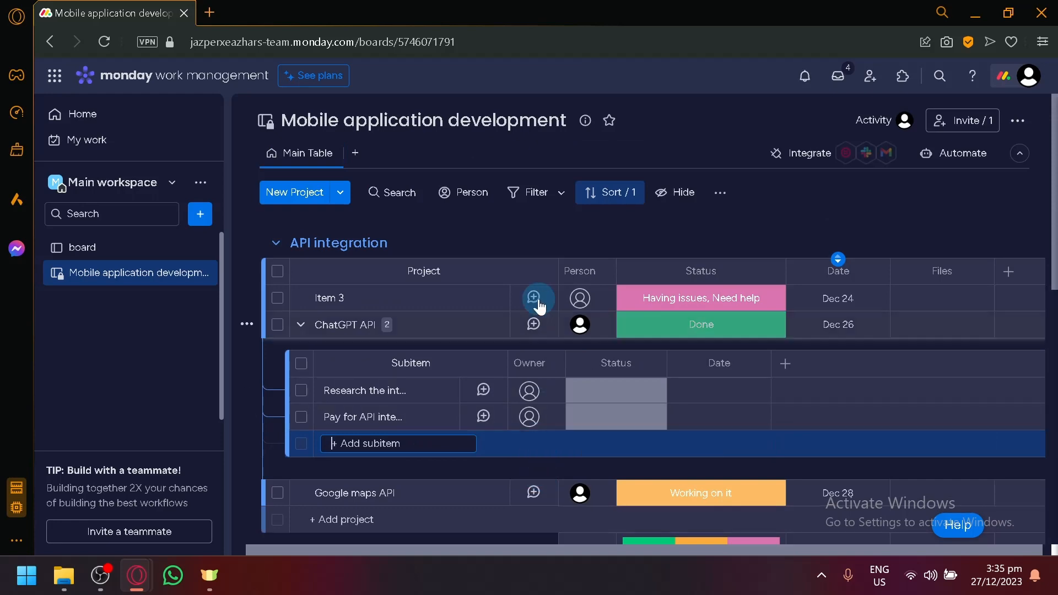
{"action": "scroll", "coordinate": [345, 388], "scroll_direction": "down", "scroll_amount": 4}
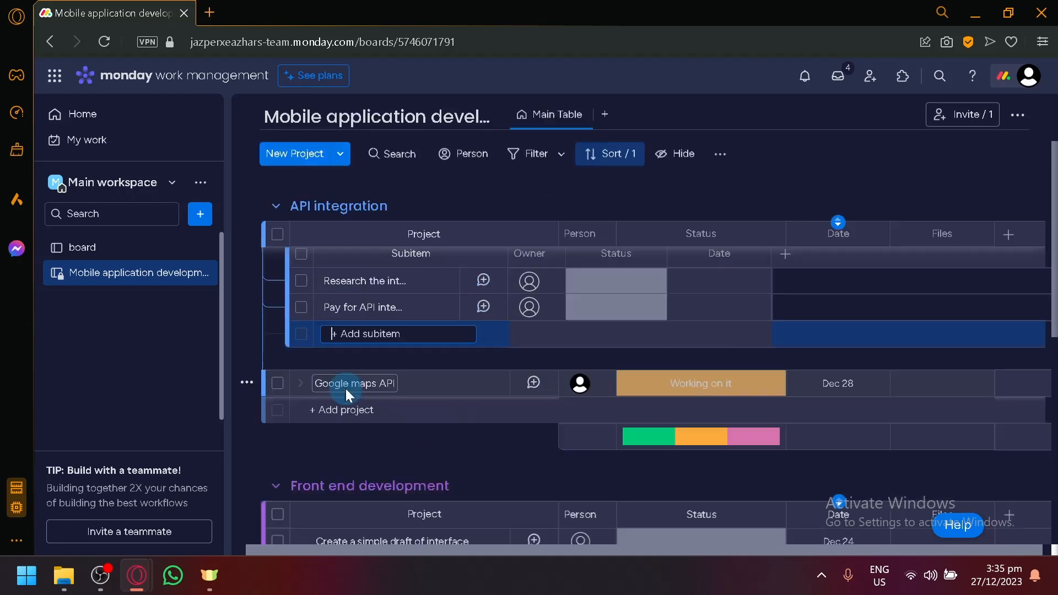
{"action": "scroll", "coordinate": [345, 397], "scroll_direction": "up", "scroll_amount": 4}
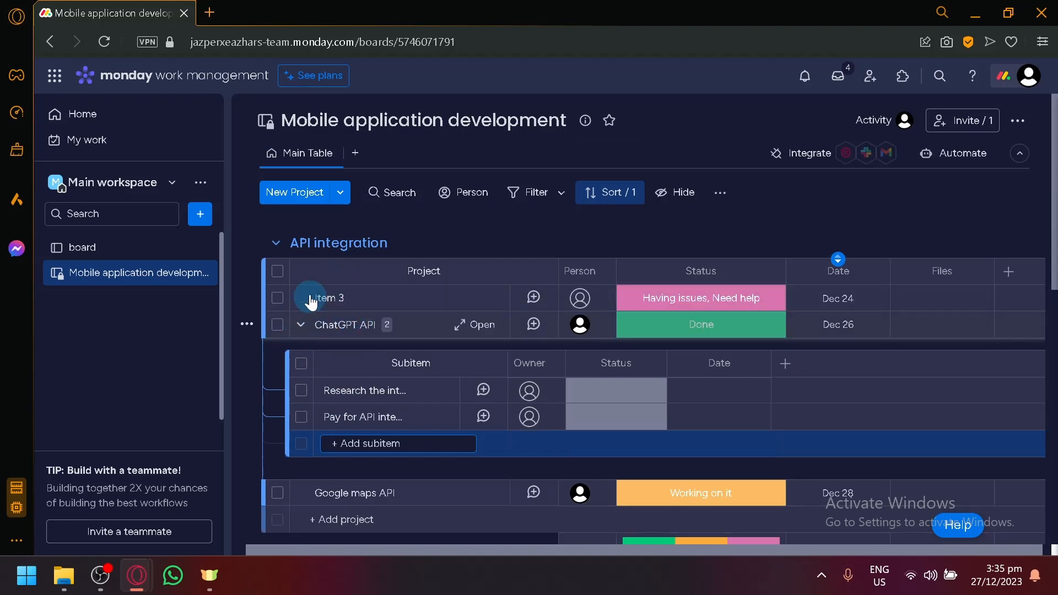
{"action": "scroll", "coordinate": [328, 331], "scroll_direction": "down", "scroll_amount": 2}
{"action": "scroll", "coordinate": [320, 296], "scroll_direction": "up", "scroll_amount": 2}
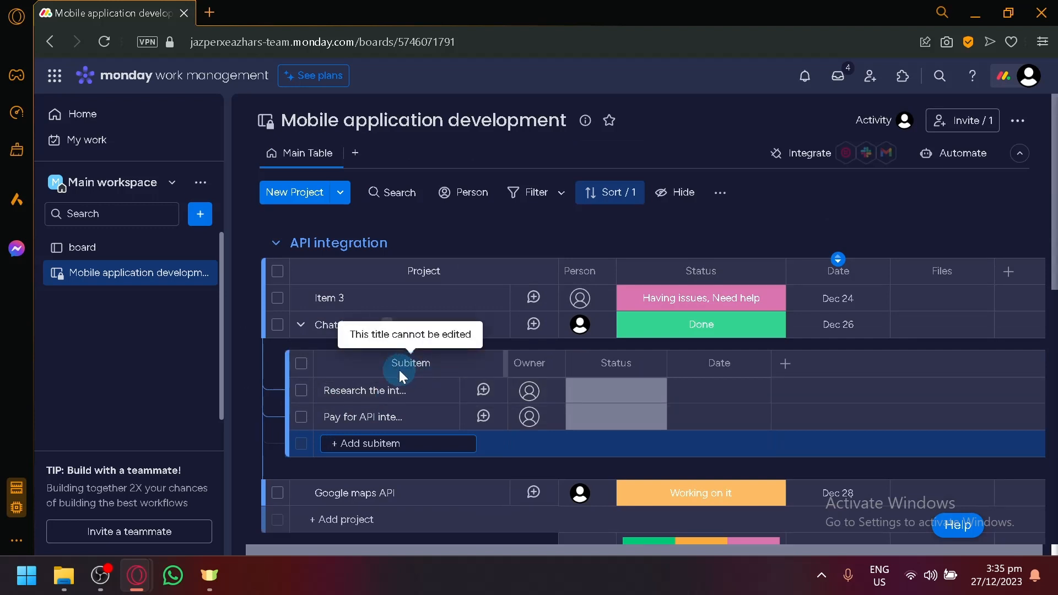
{"action": "scroll", "coordinate": [399, 369], "scroll_direction": "down", "scroll_amount": 10}
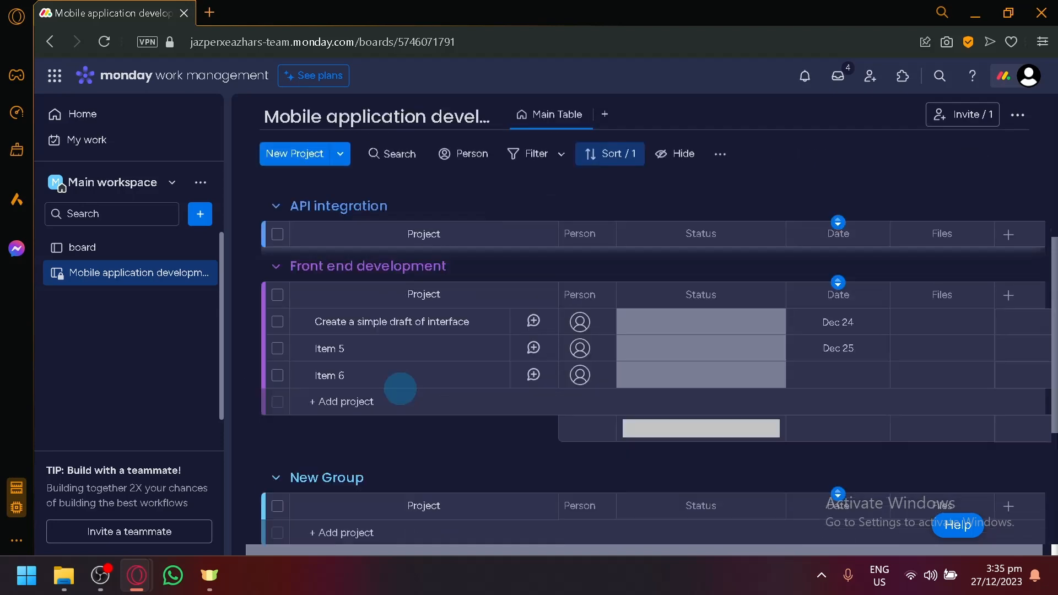
{"action": "scroll", "coordinate": [478, 408], "scroll_direction": "up", "scroll_amount": 10}
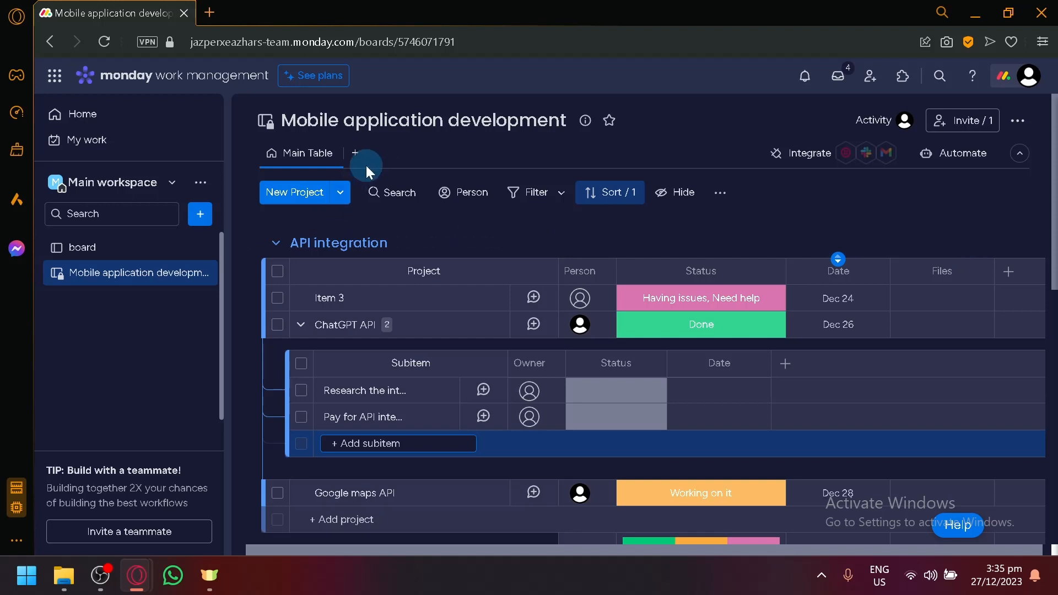
- Open the board's Automation center and return to the main table
{"action": "left_click", "coordinate": [939, 153]}
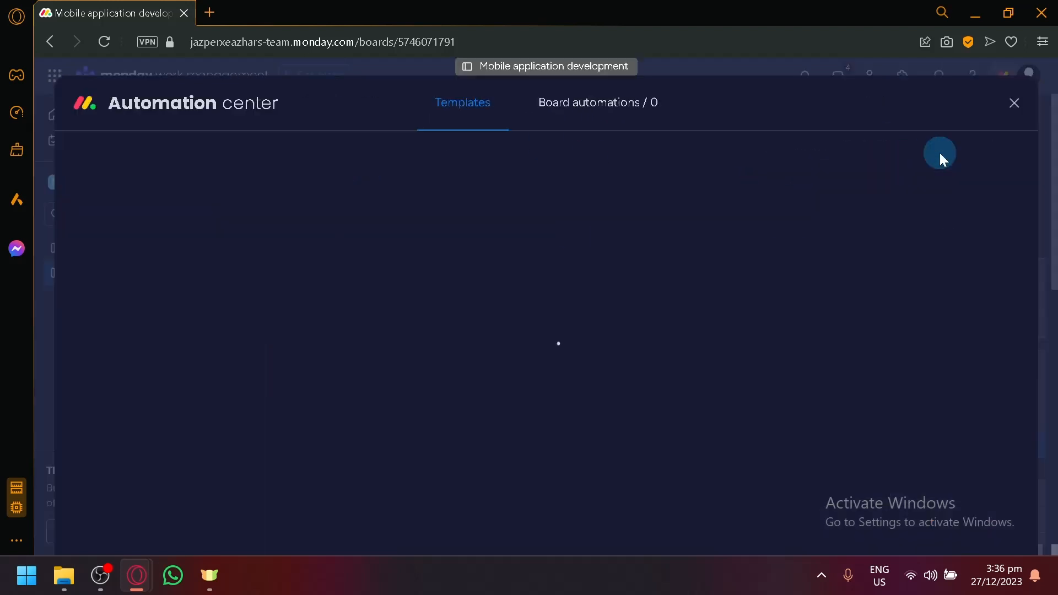
{"action": "left_click", "coordinate": [1015, 104]}
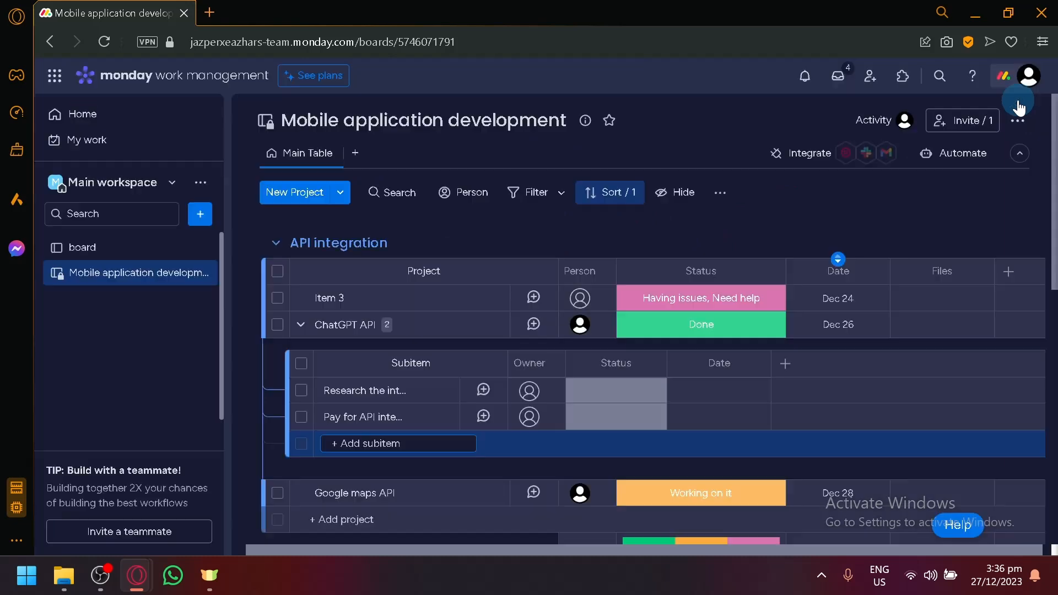